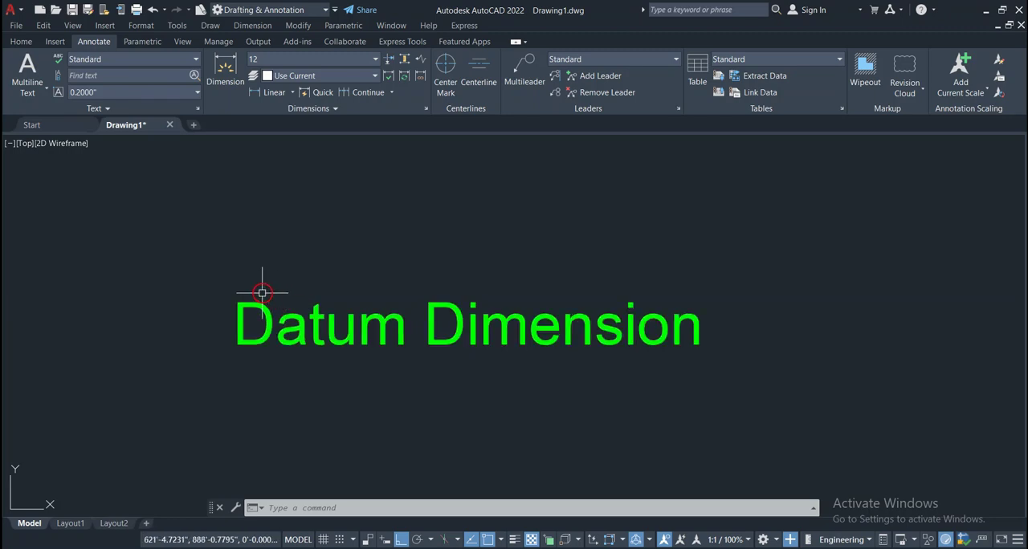
# Draw an open stepped polyline about 17'-3" wide above the Datum Dimension text, with horizontal and vertical segments forming three raised sections
pyautogui.moveTo(265, 285)
pyautogui.mouseDown(button='middle')
pyautogui.moveTo(234, 340)
pyautogui.moveTo(237, 383)
pyautogui.mouseUp(button='middle')
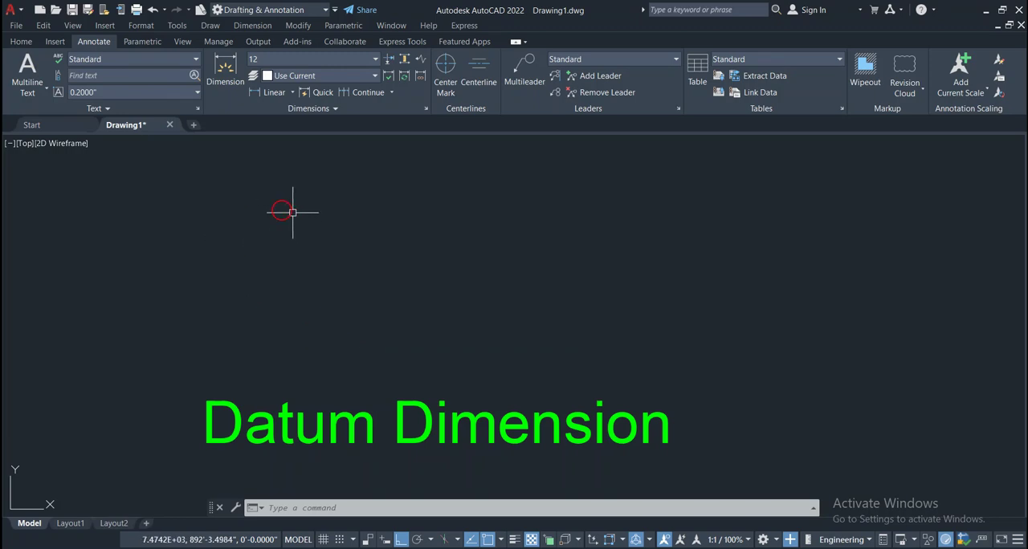
pyautogui.click(21, 44)
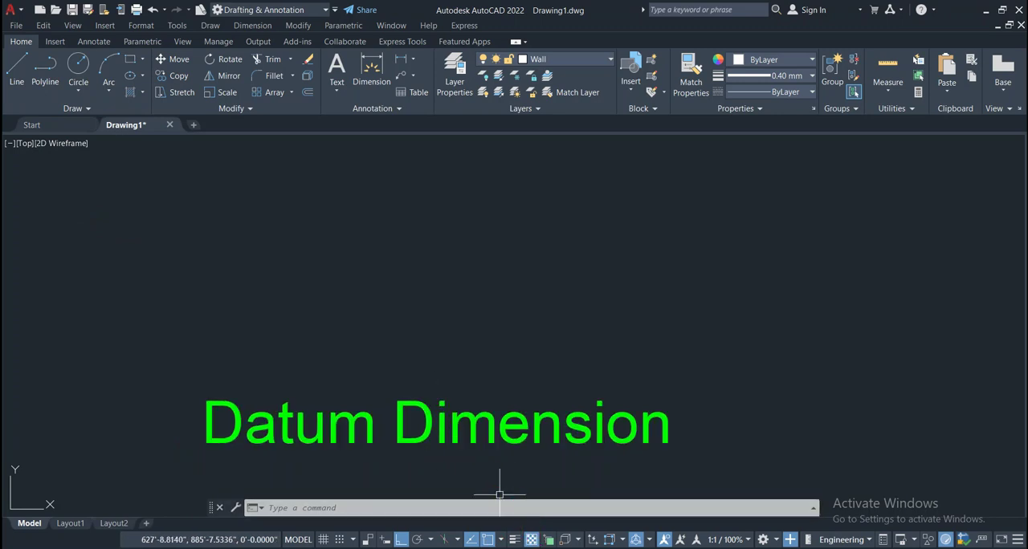
pyautogui.click(45, 71)
pyautogui.click(177, 225)
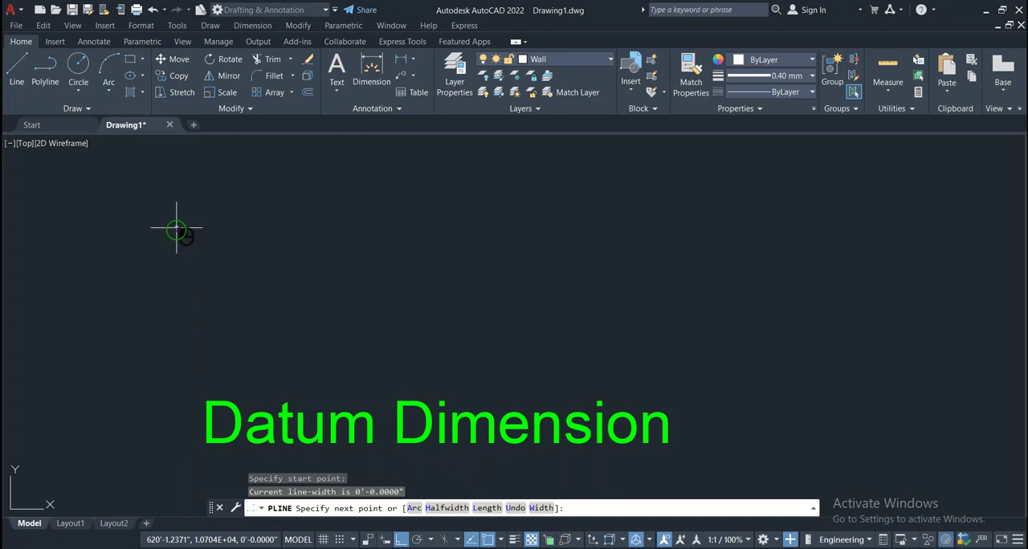
pyautogui.click(294, 229)
pyautogui.click(295, 184)
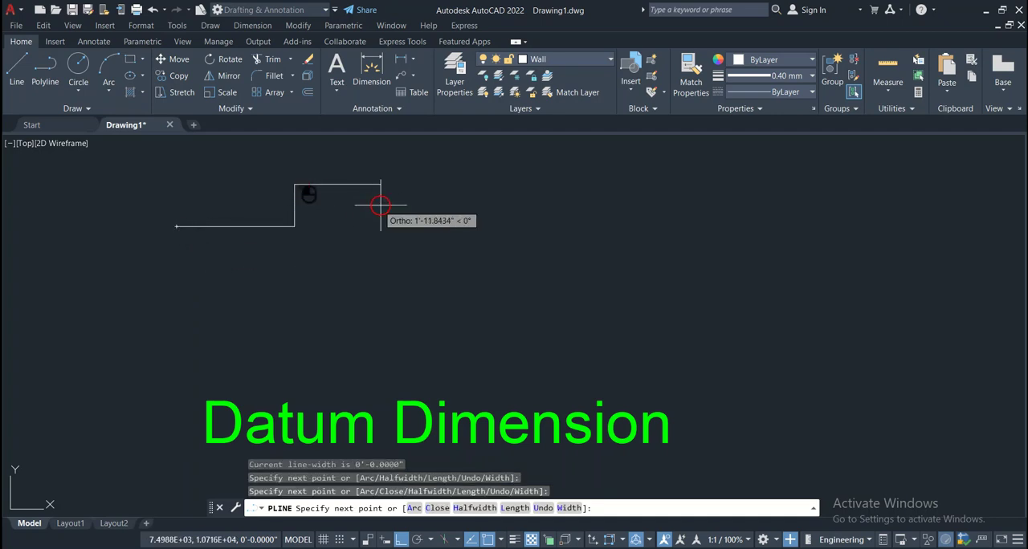
pyautogui.click(426, 185)
pyautogui.click(427, 223)
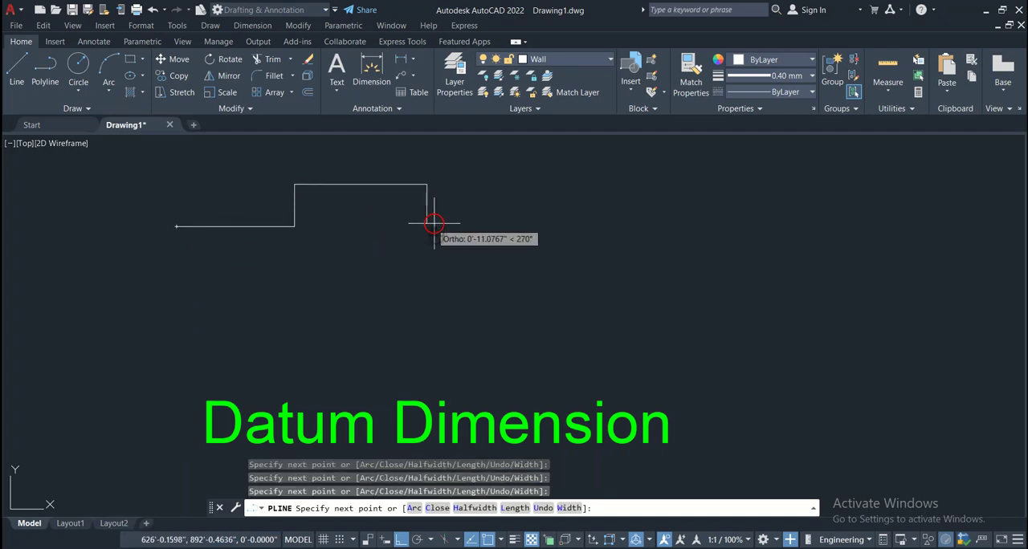
pyautogui.click(487, 223)
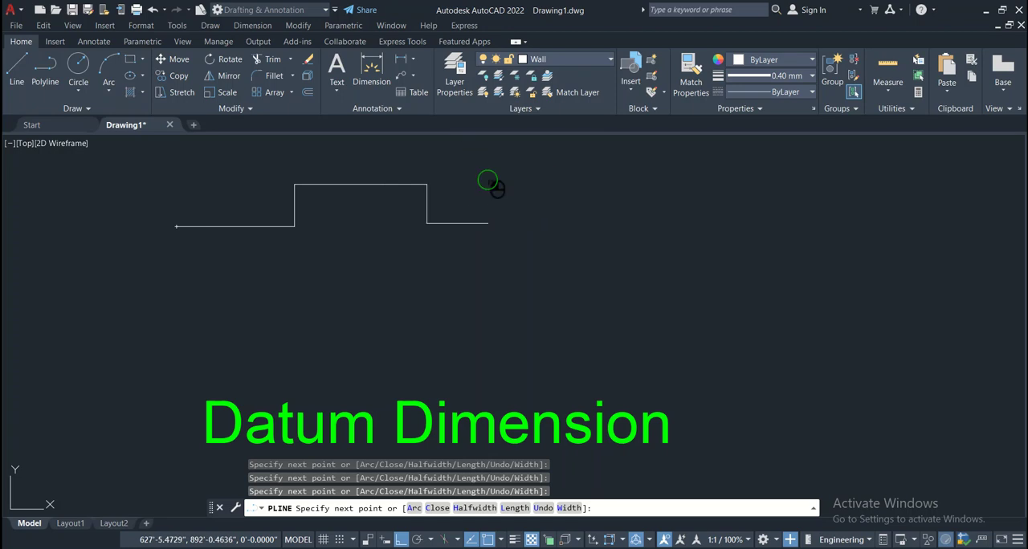
pyautogui.click(487, 167)
pyautogui.click(541, 173)
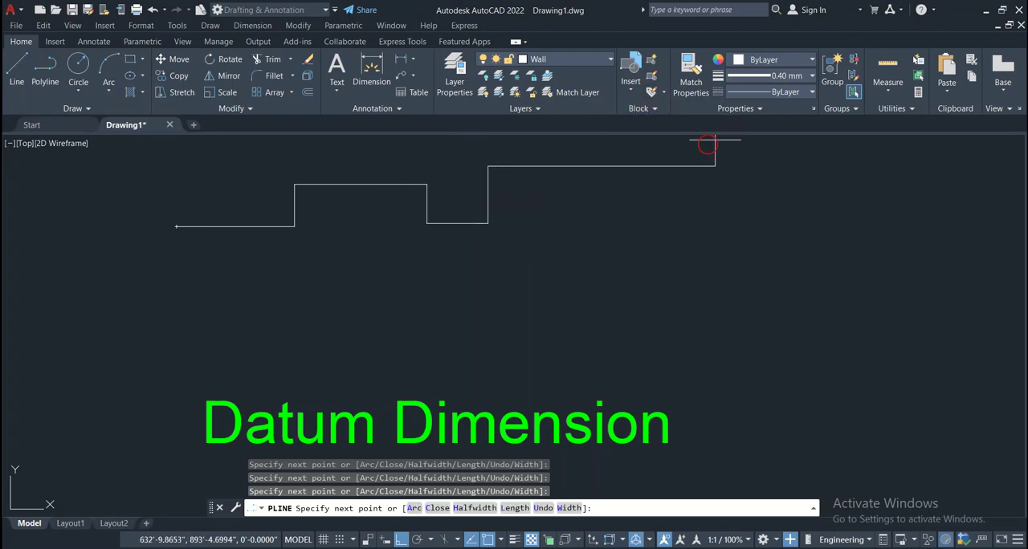
pyautogui.click(540, 199)
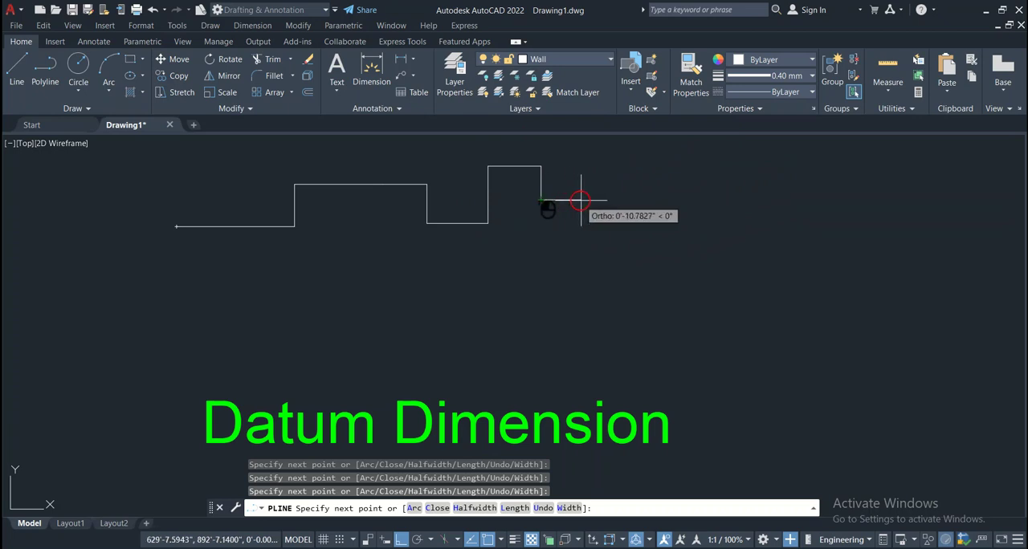
pyautogui.click(640, 199)
pyautogui.click(650, 250)
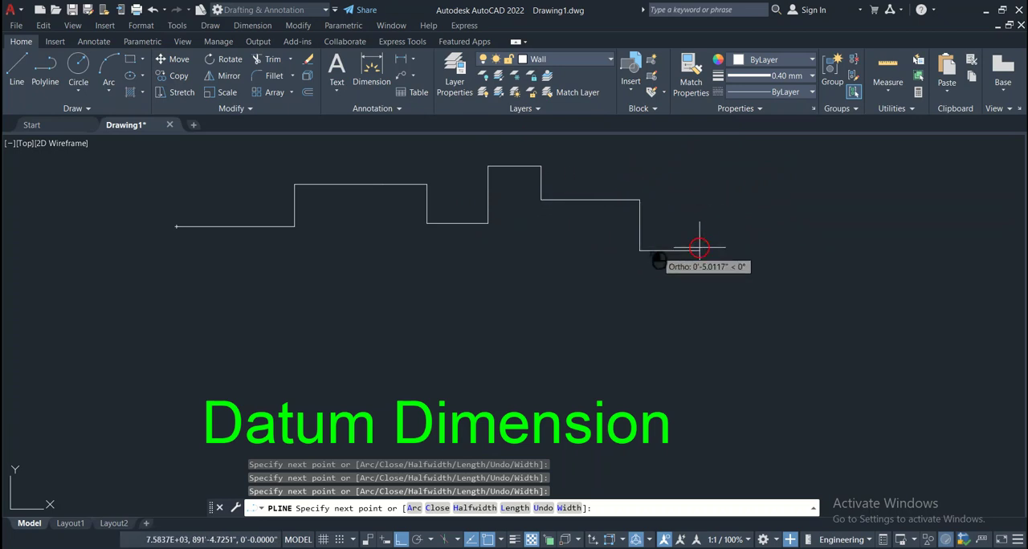
pyautogui.click(815, 249)
pyautogui.click(815, 190)
pyautogui.click(854, 190)
pyautogui.click(854, 239)
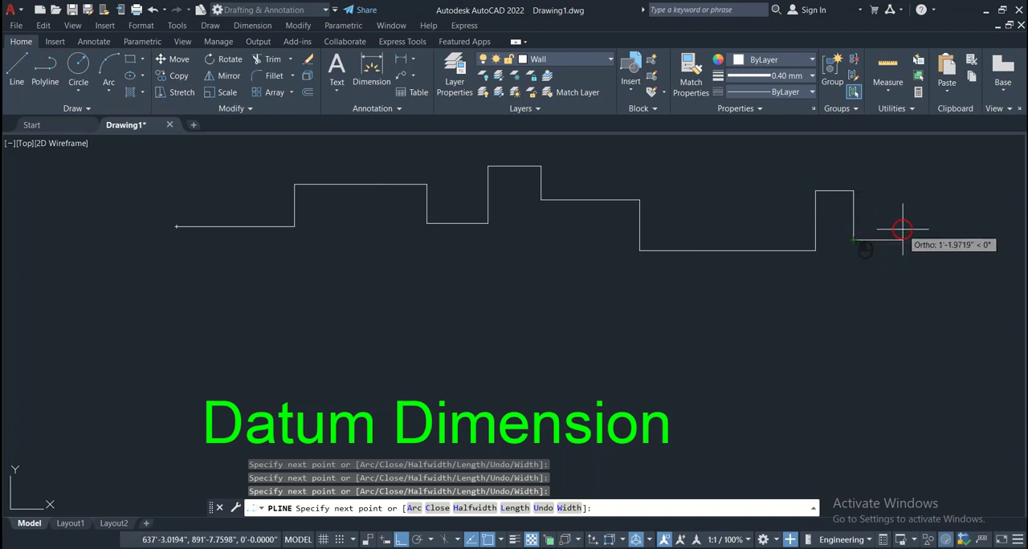
pyautogui.click(906, 239)
pyautogui.press('Return')
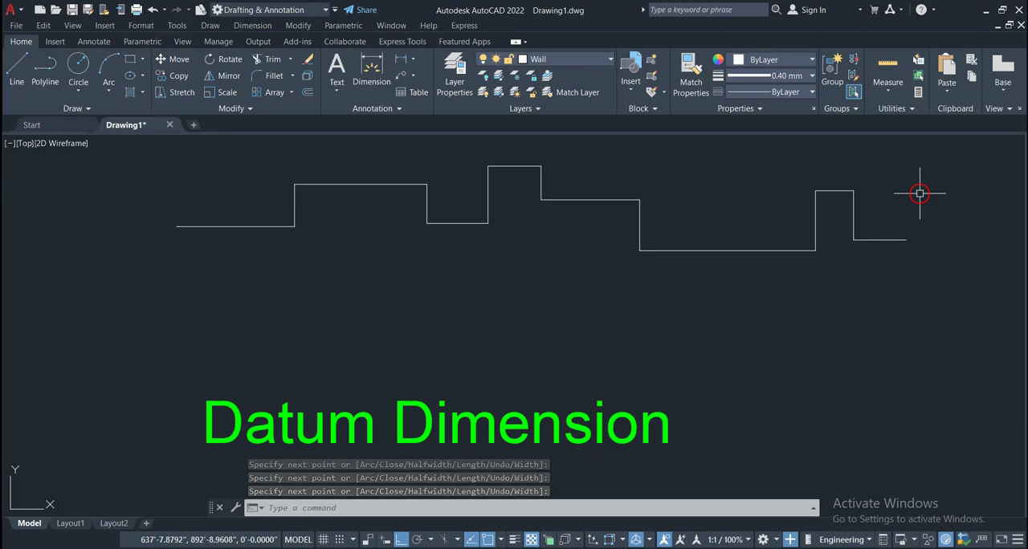
# Close off the stepped profile with a second polyline running down from its right end, along a straight base, and up to its left end
pyautogui.press('Return')
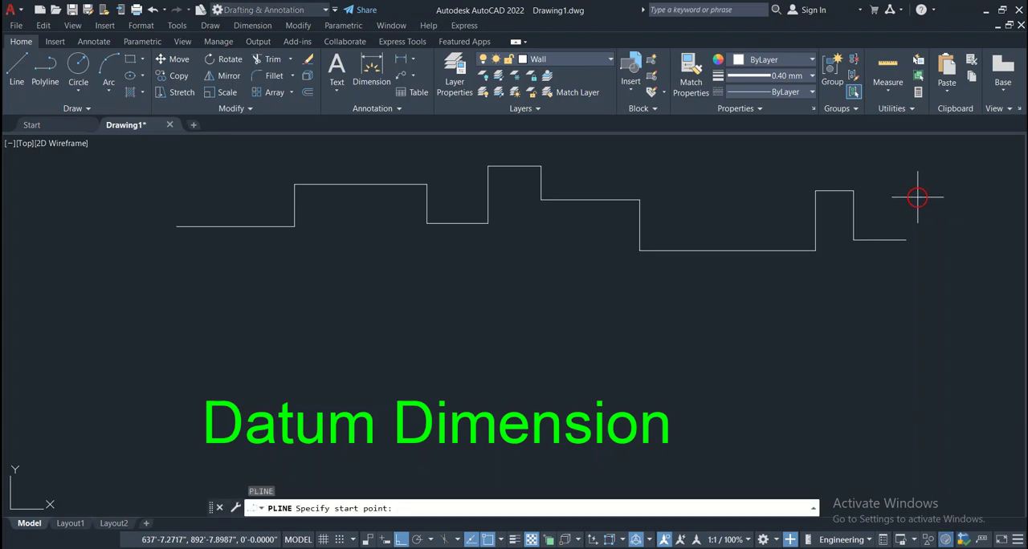
pyautogui.click(906, 240)
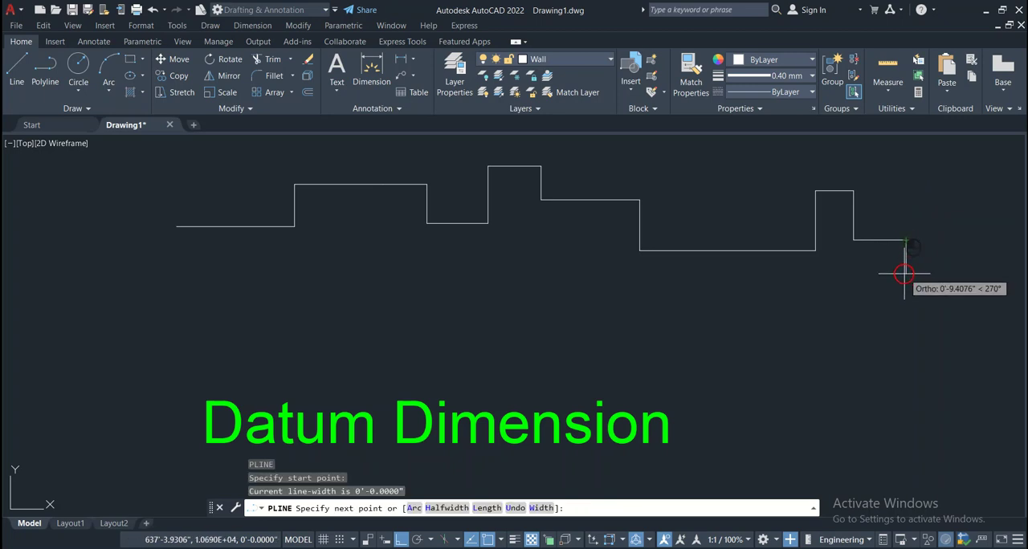
pyautogui.click(905, 278)
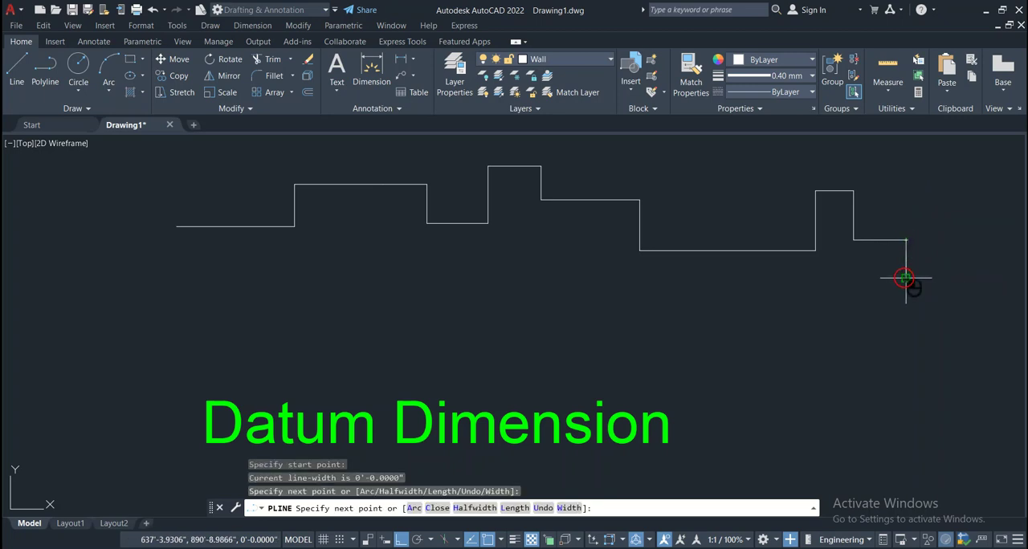
pyautogui.click(175, 277)
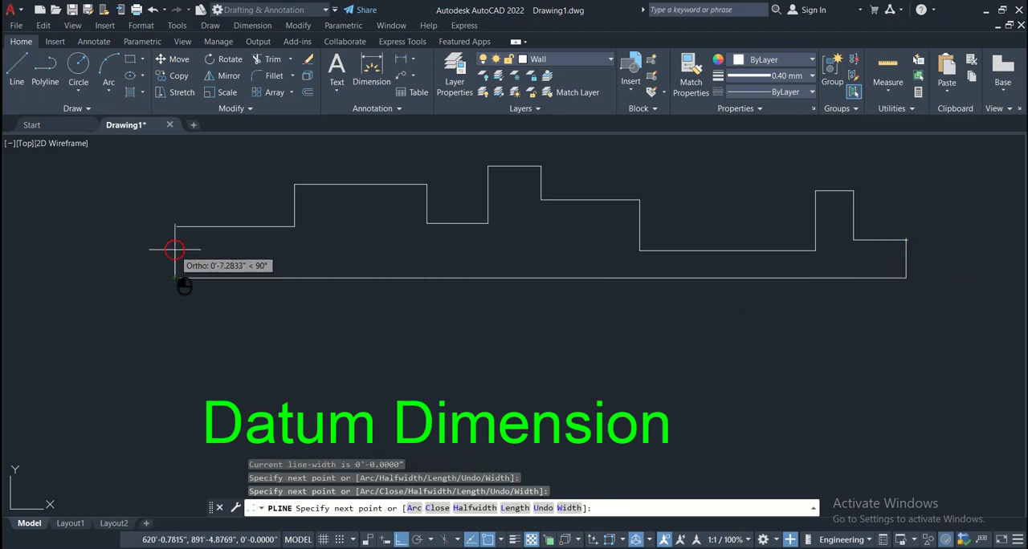
pyautogui.click(175, 226)
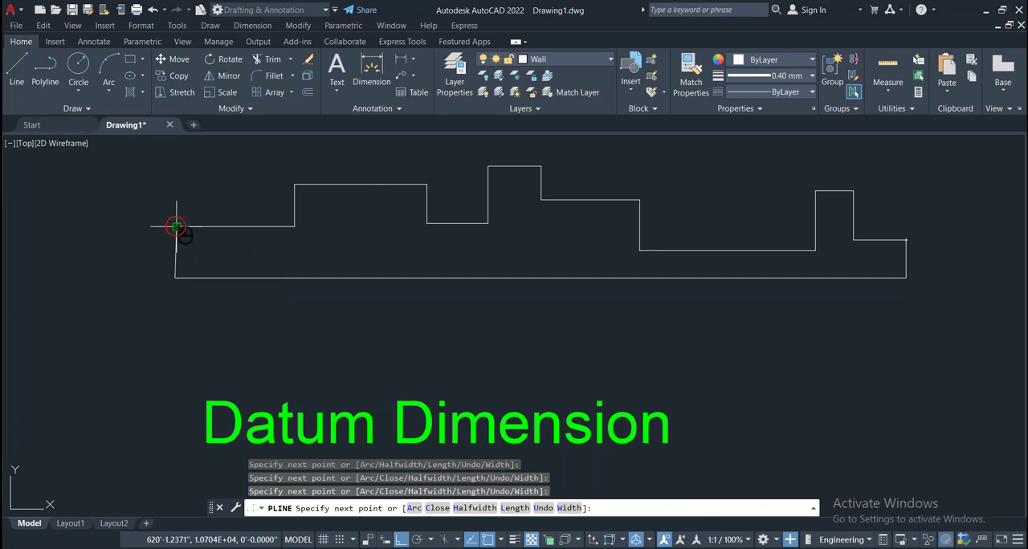
pyautogui.click(279, 242)
pyautogui.press('Escape')
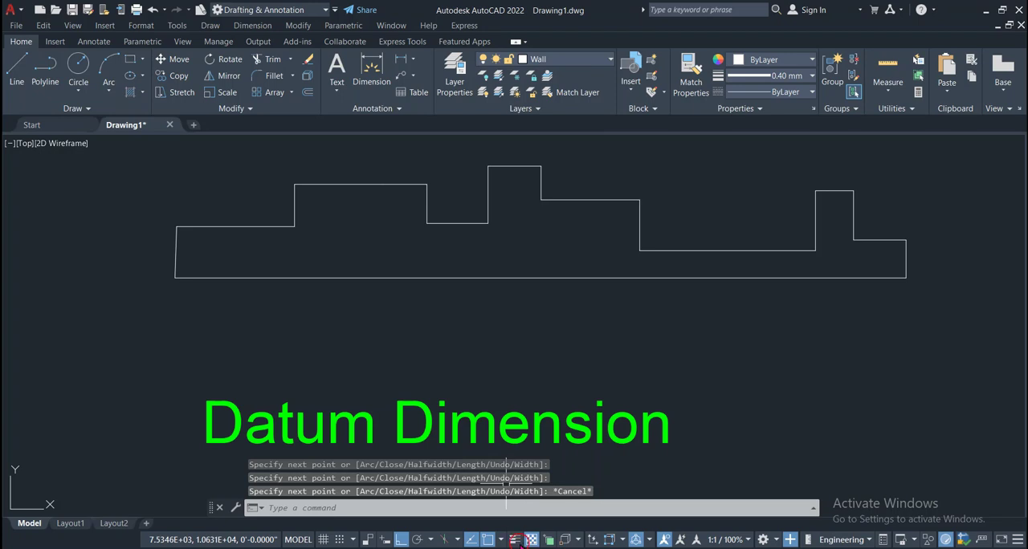
# Switch the lineweight display on to check the outline's thickness, and switch it off again
pyautogui.click(514, 539)
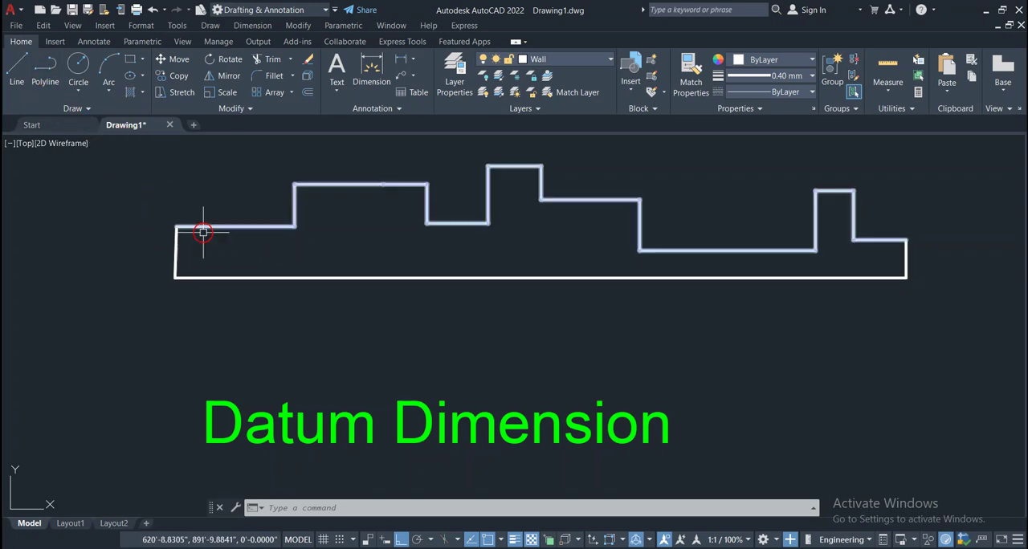
pyautogui.click(513, 539)
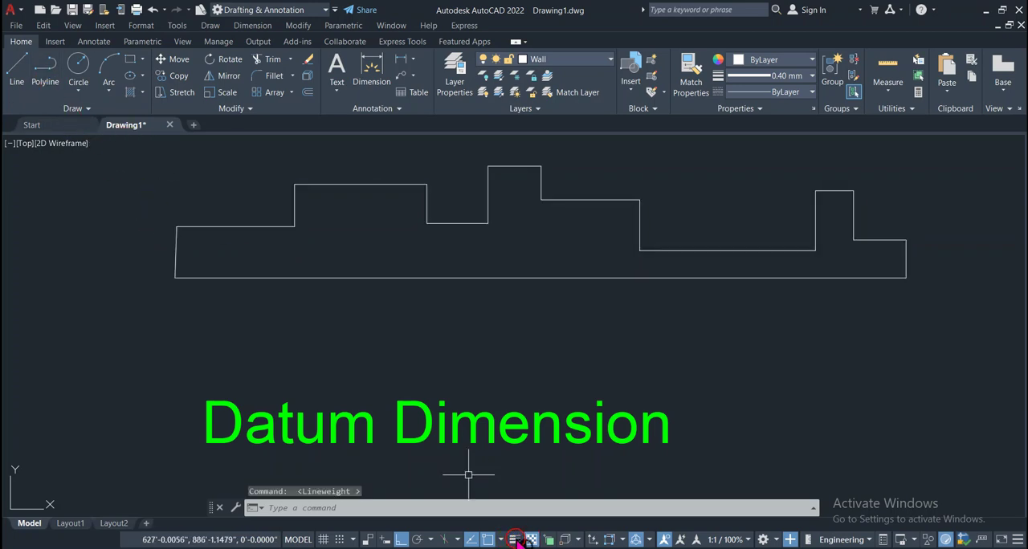
# Draw a vertical datum line about 4'-9" long upward from the upper-left corner of the stepped outline
pyautogui.click(18, 77)
pyautogui.click(177, 229)
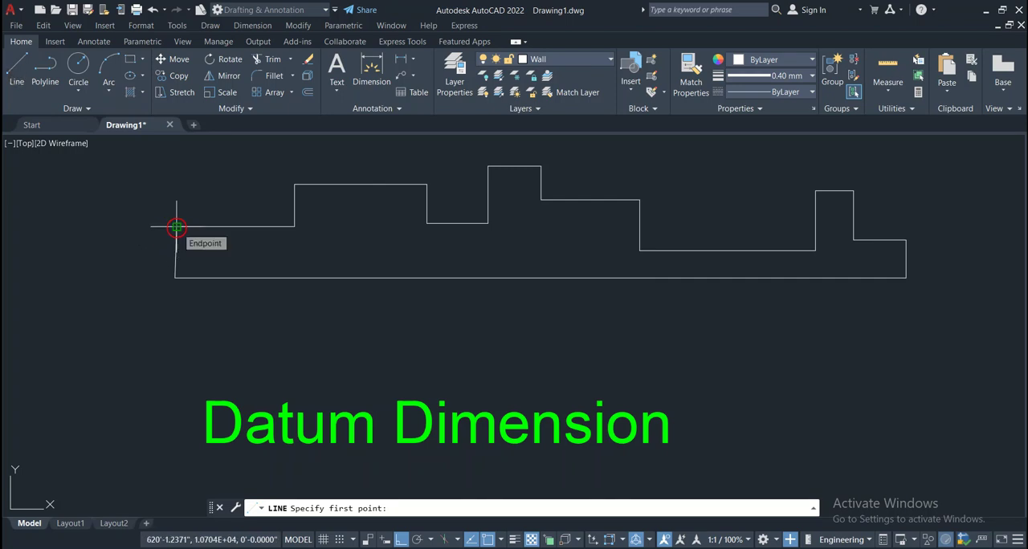
pyautogui.moveTo(290, 349); pyautogui.dragTo(285, 472, button='middle')
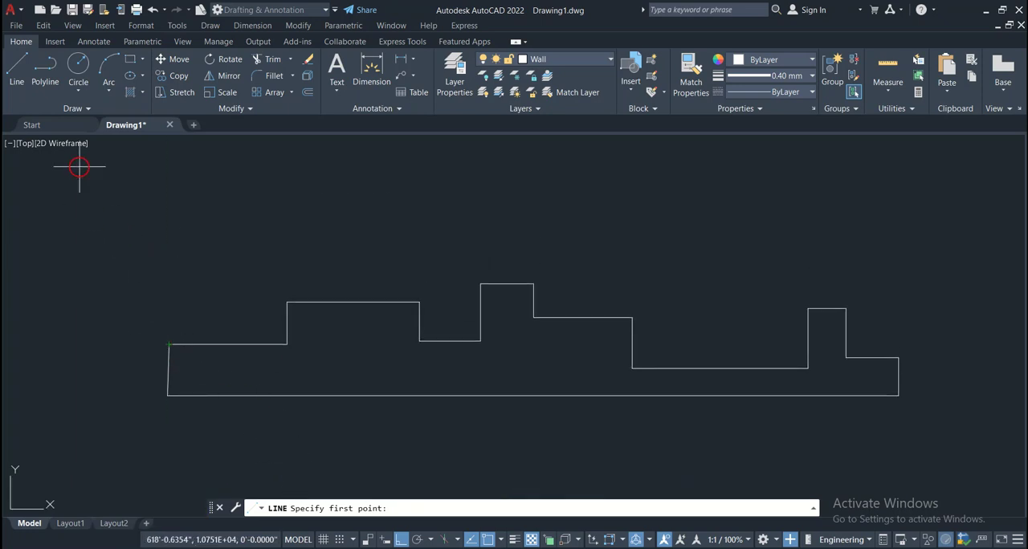
pyautogui.click(31, 80)
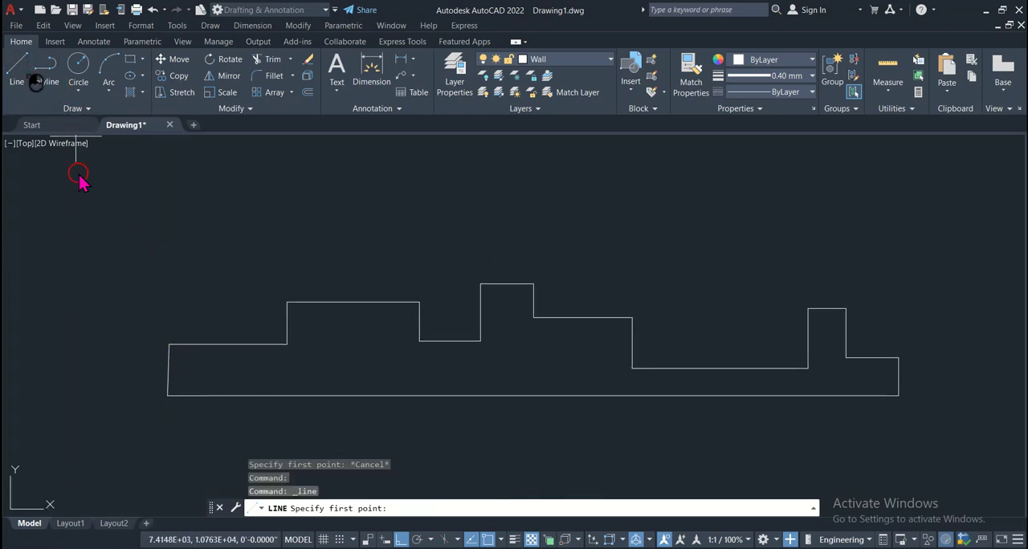
pyautogui.click(167, 345)
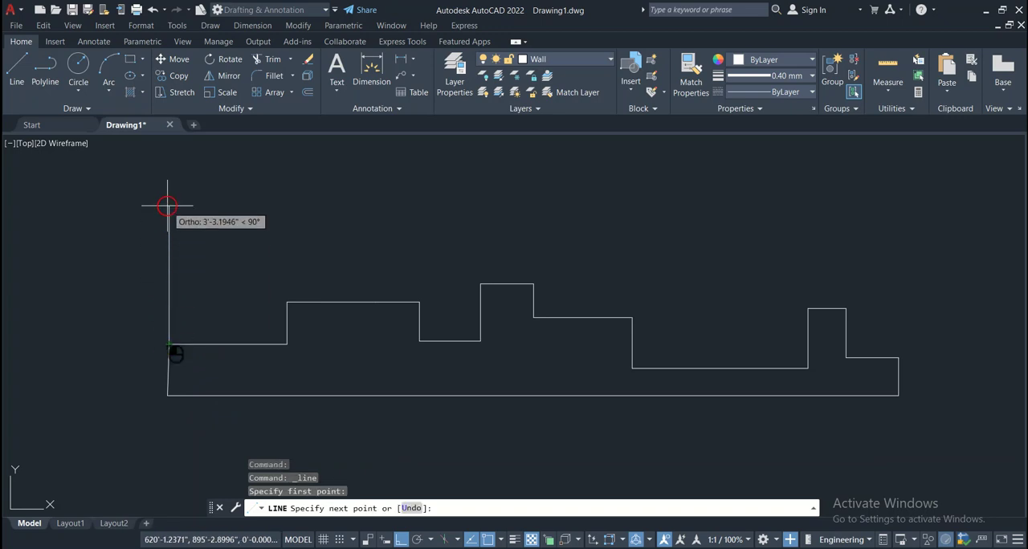
pyautogui.click(169, 142)
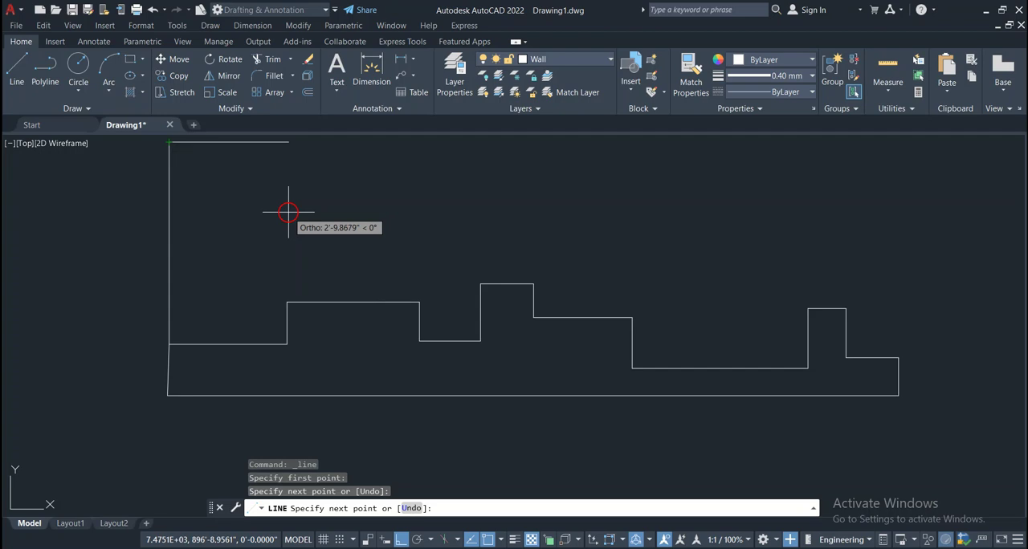
pyautogui.press('Return')
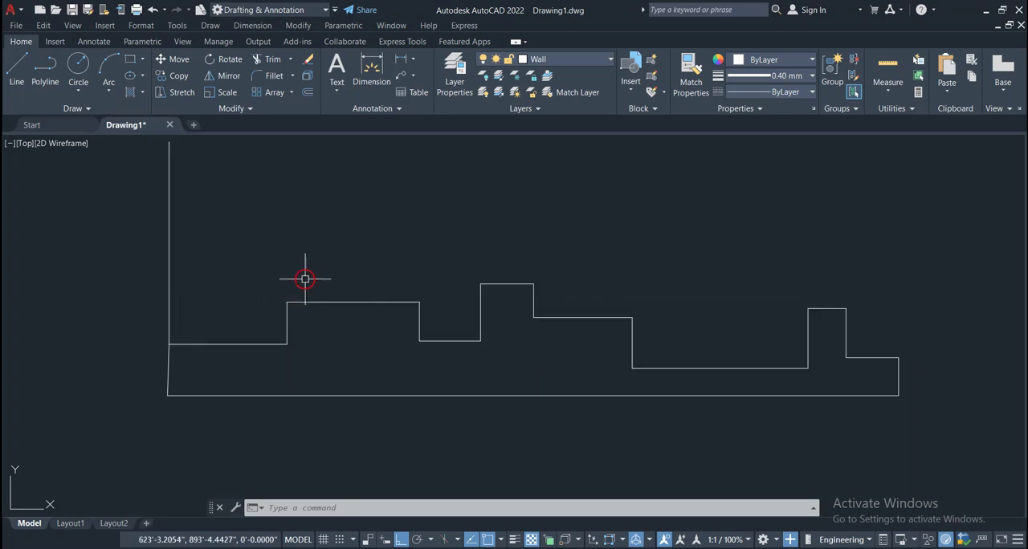
# Add a horizontal linear dimension from the upper-left corner of the first raised section to the datum line, placed just above that section
pyautogui.click(400, 64)
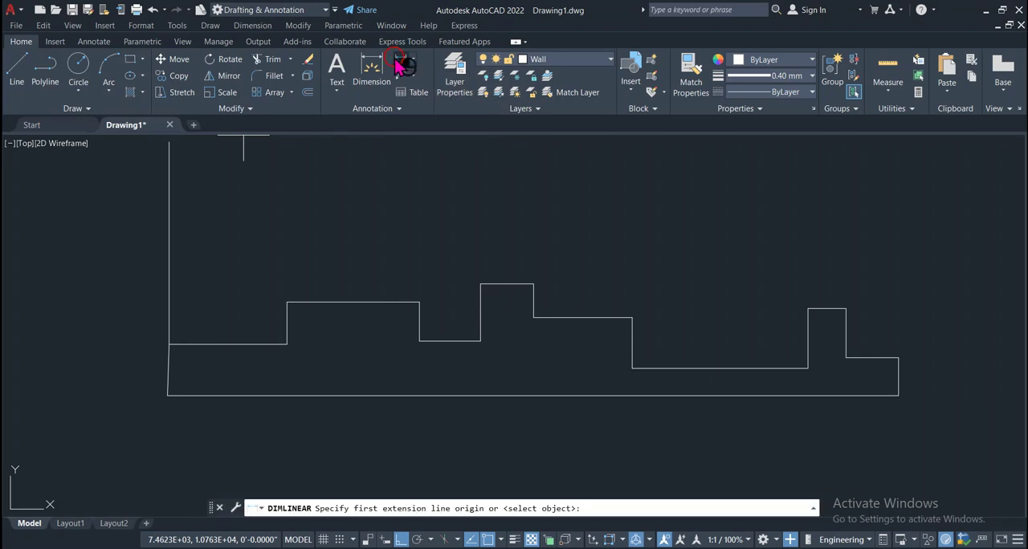
pyautogui.click(286, 302)
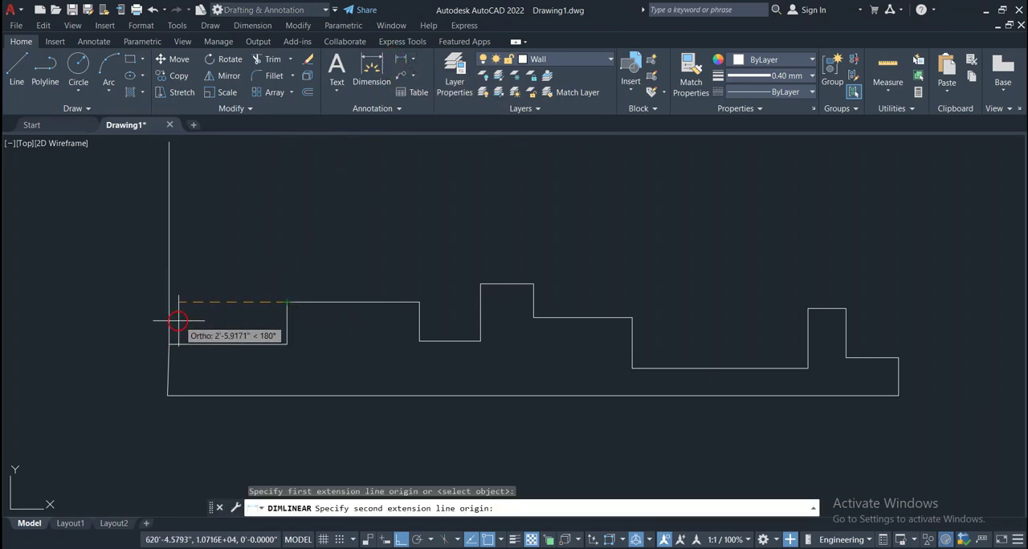
pyautogui.click(170, 345)
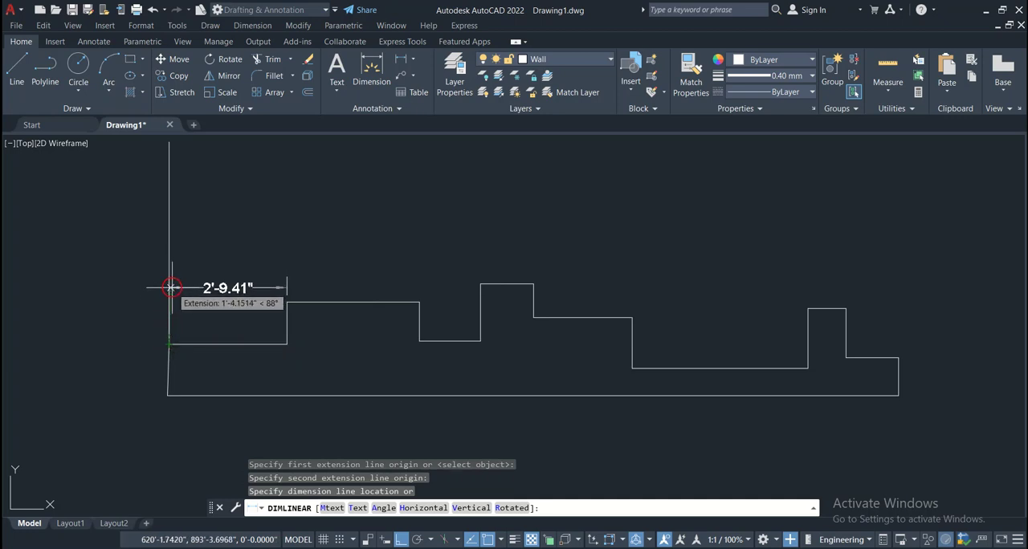
pyautogui.click(171, 287)
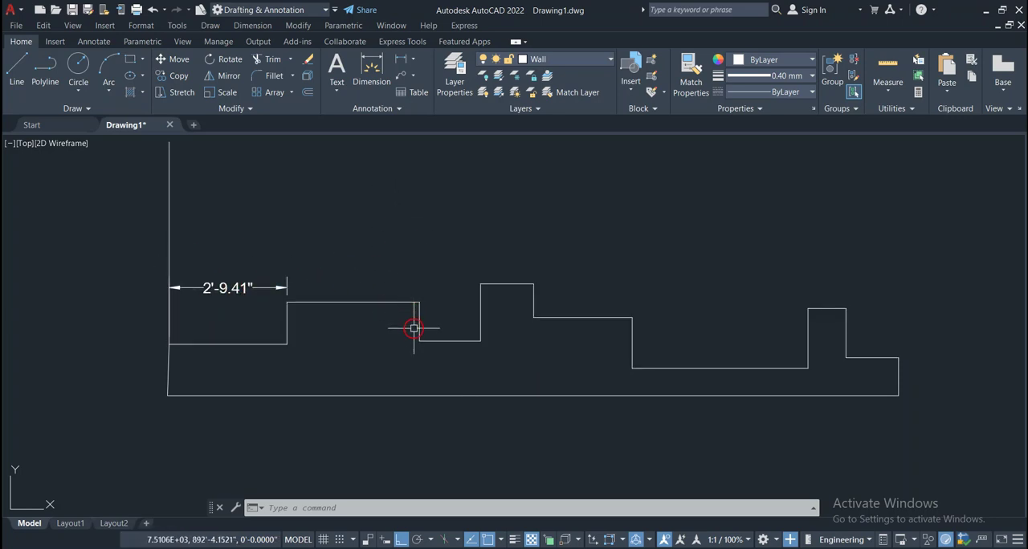
# Add a horizontal linear dimension from the upper-right corner of the first raised section to the datum line
pyautogui.write('dli')
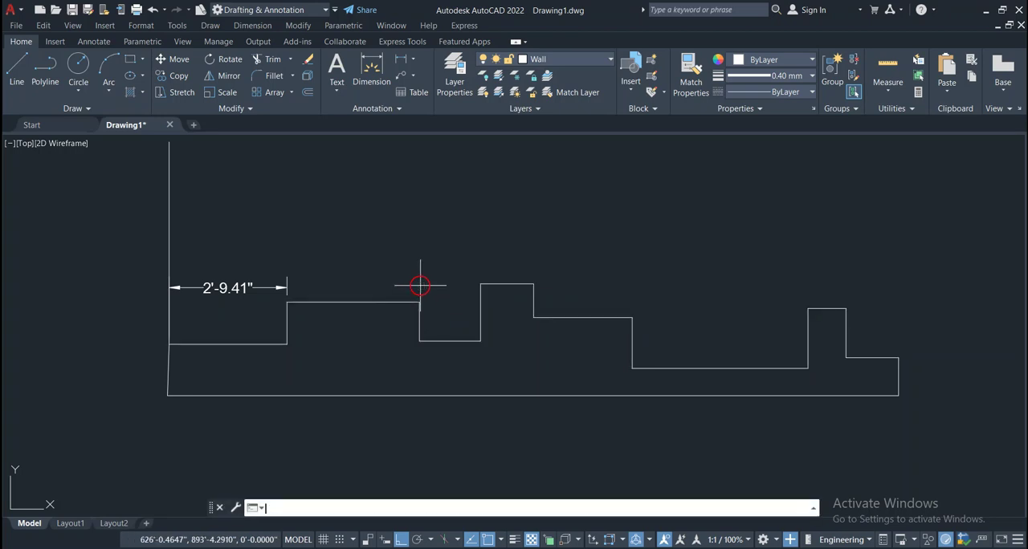
pyautogui.press('Return')
pyautogui.click(419, 301)
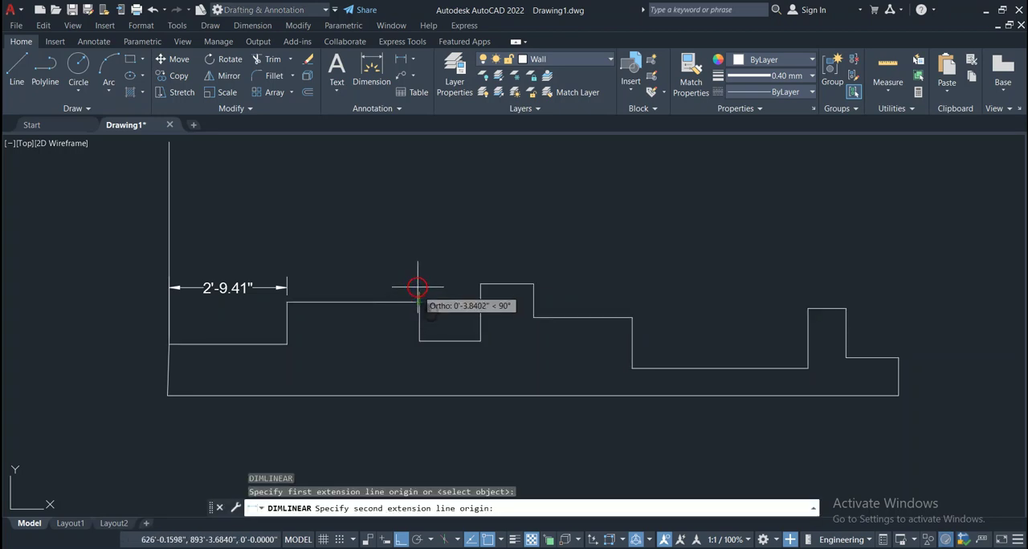
pyautogui.click(168, 287)
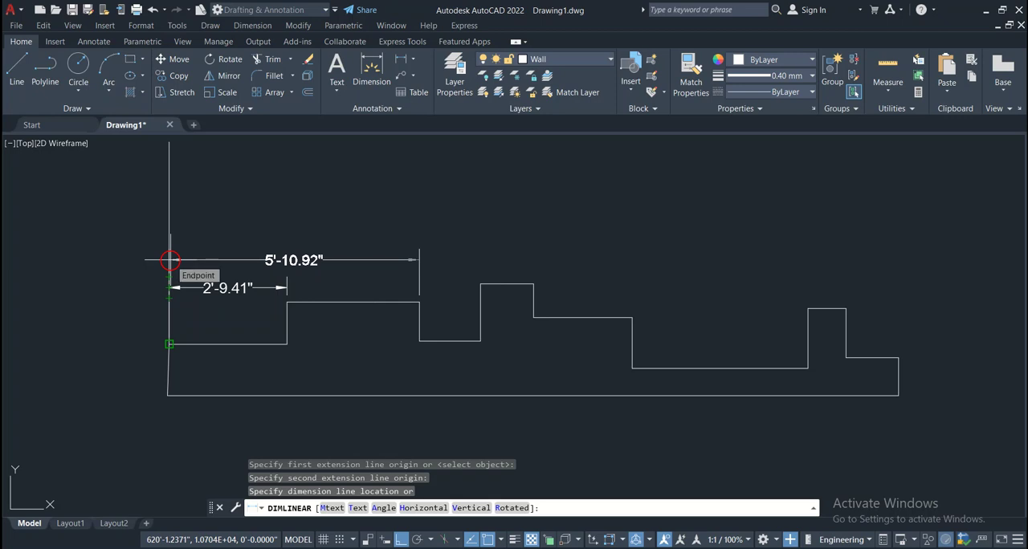
pyautogui.click(169, 260)
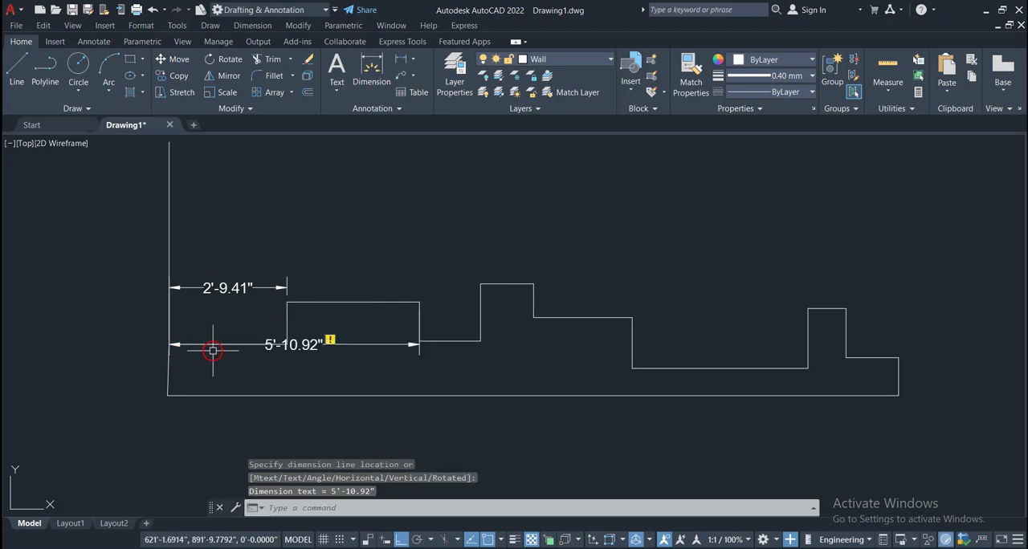
# Move the dimension for the first raised section's upper-right corner up, so it sits above the 2'-9.41" dimension
pyautogui.click(282, 344)
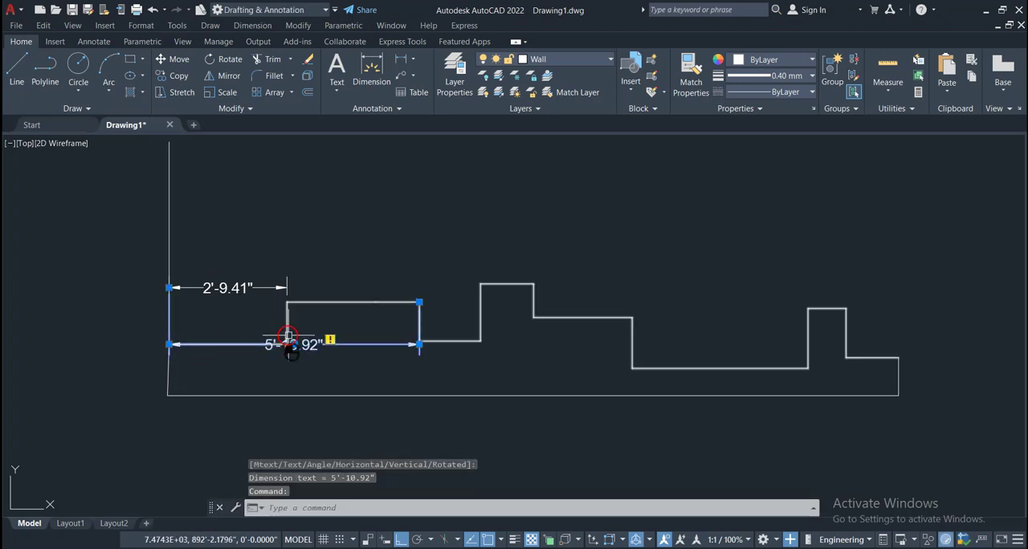
pyautogui.click(294, 344)
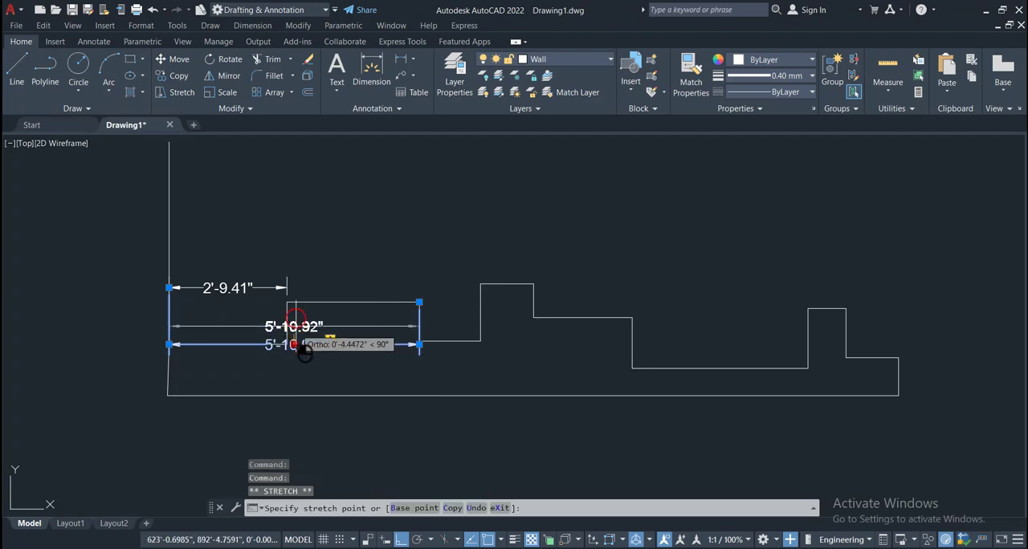
pyautogui.click(294, 255)
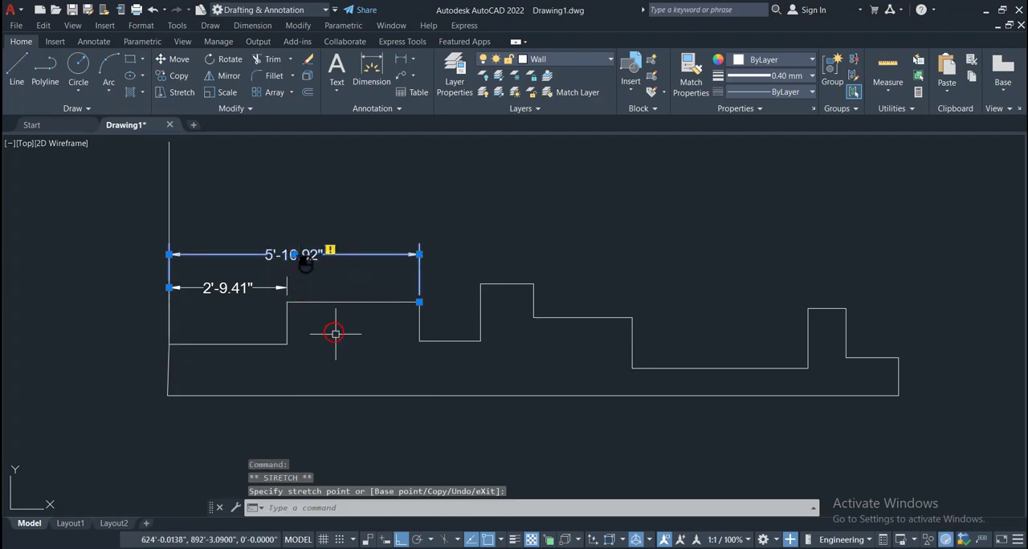
pyautogui.press('Escape')
pyautogui.press('Escape')
pyautogui.press('Escape')
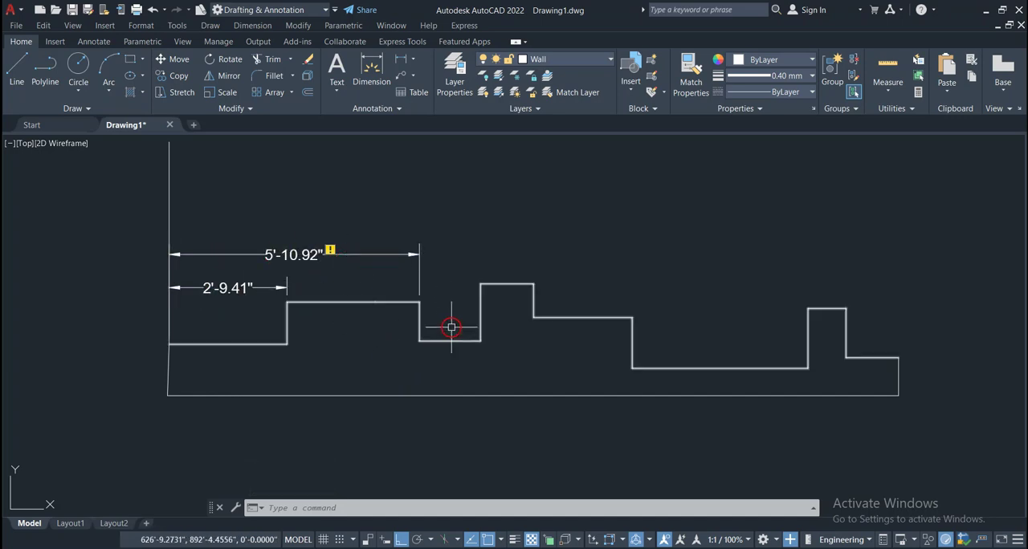
# Add a horizontal linear dimension from the upper-left corner of the second raised section to the datum line, above the existing dimensions
pyautogui.press('Return')
pyautogui.click(480, 284)
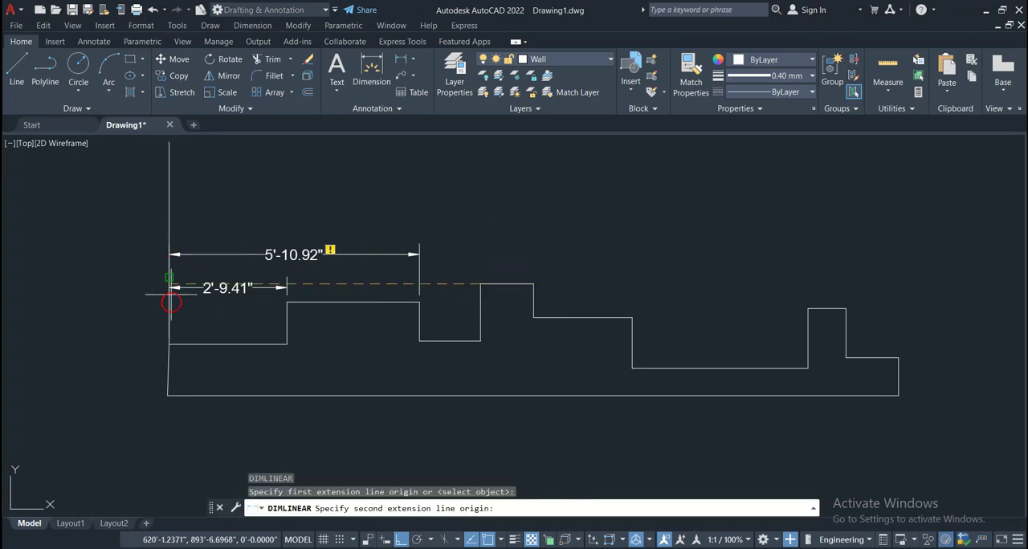
pyautogui.click(169, 342)
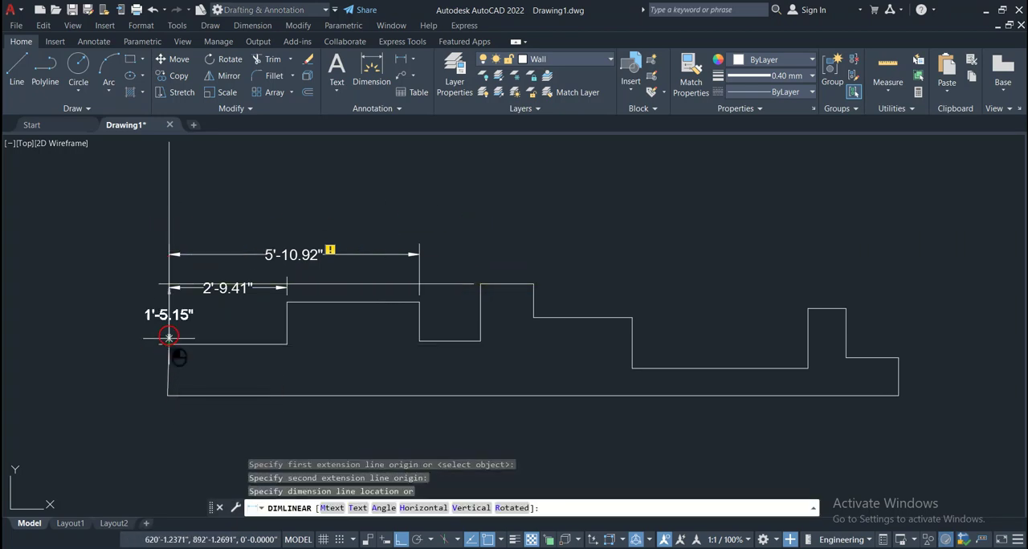
pyautogui.click(173, 228)
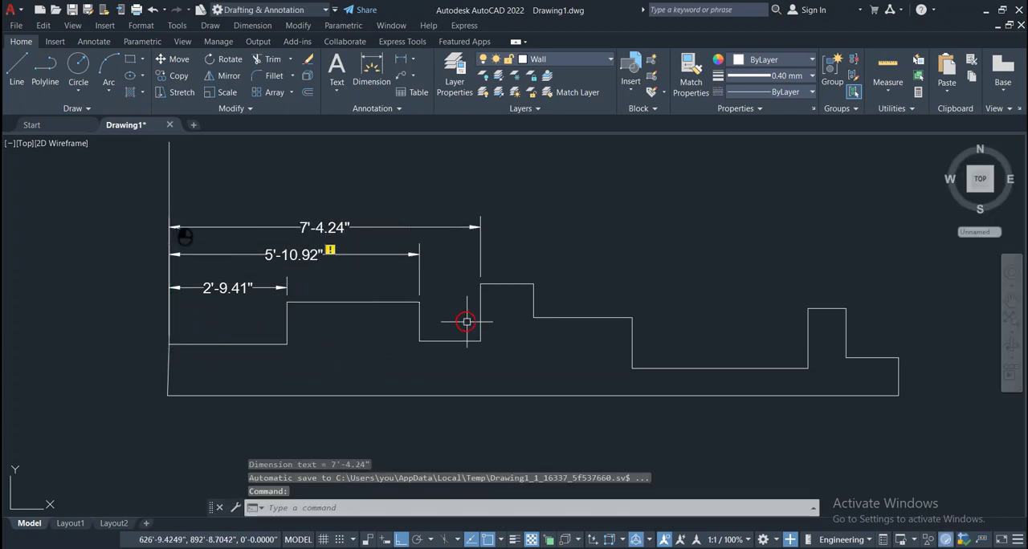
# Delete the associativity-flagged dimension that runs from the first raised section's upper-right corner to the datum line
pyautogui.click(384, 252)
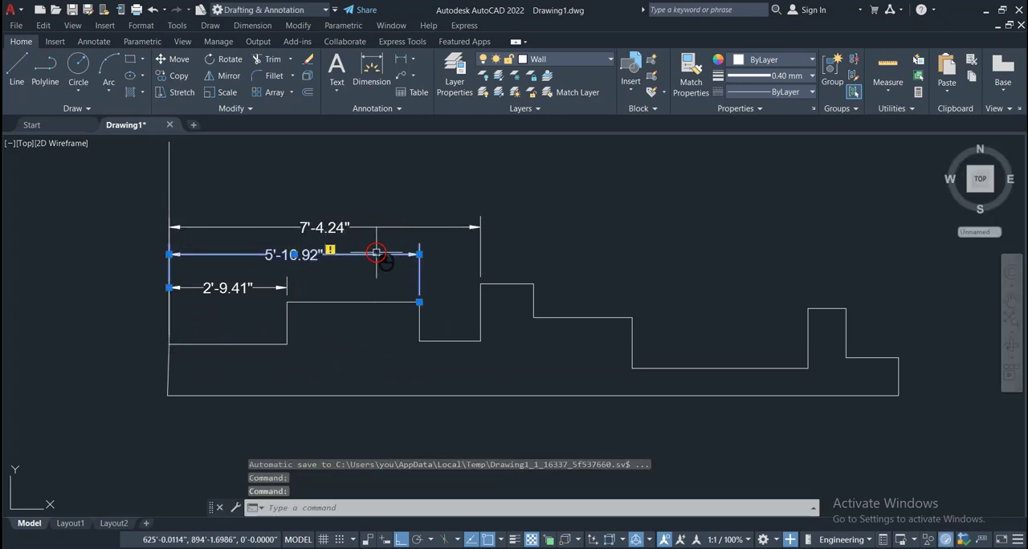
pyautogui.press('Delete')
pyautogui.press('Return')
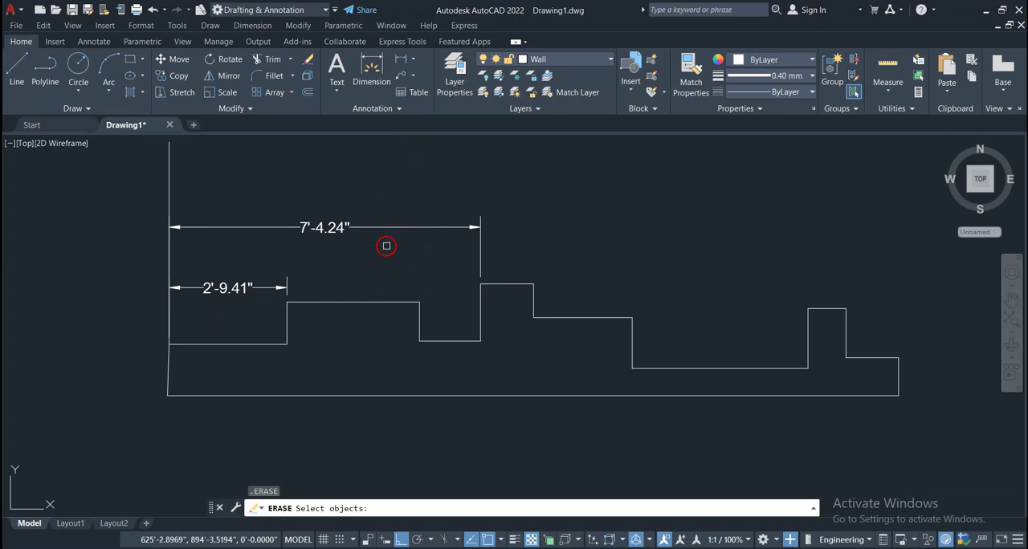
pyautogui.click(414, 299)
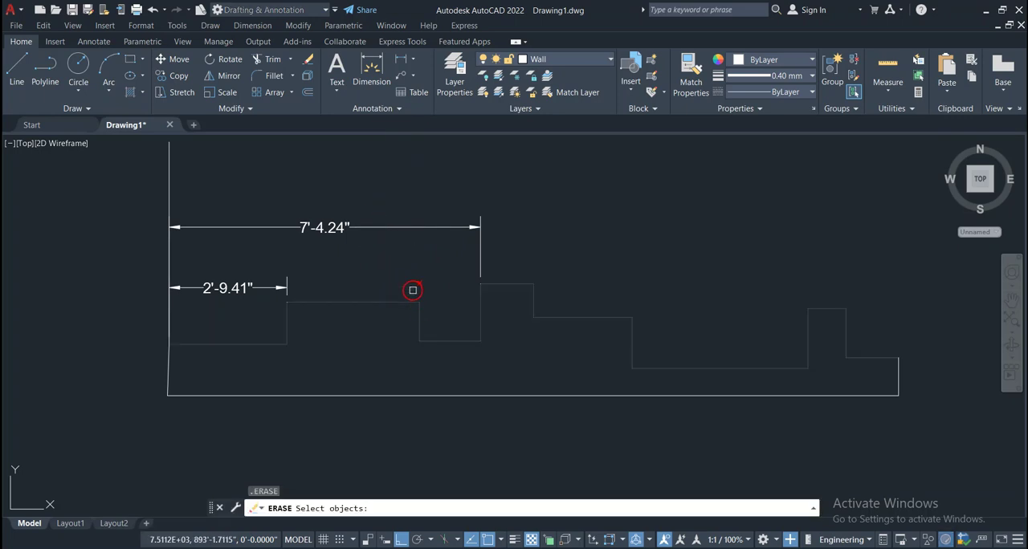
pyautogui.press('Escape')
pyautogui.press('Escape')
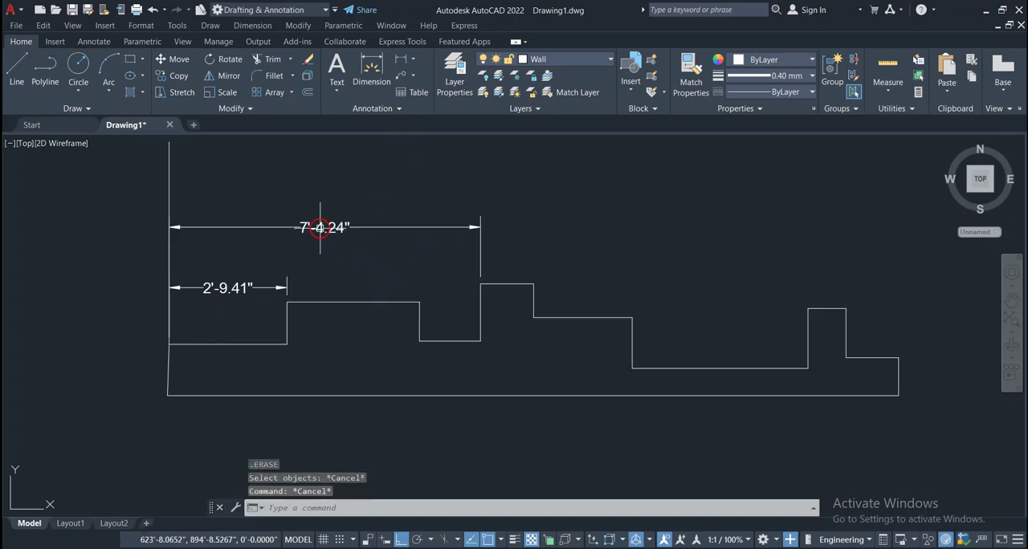
# Add a horizontal linear dimension from the first raised section's upper-right corner to the datum line, placed between the two existing dimensions
pyautogui.click(404, 62)
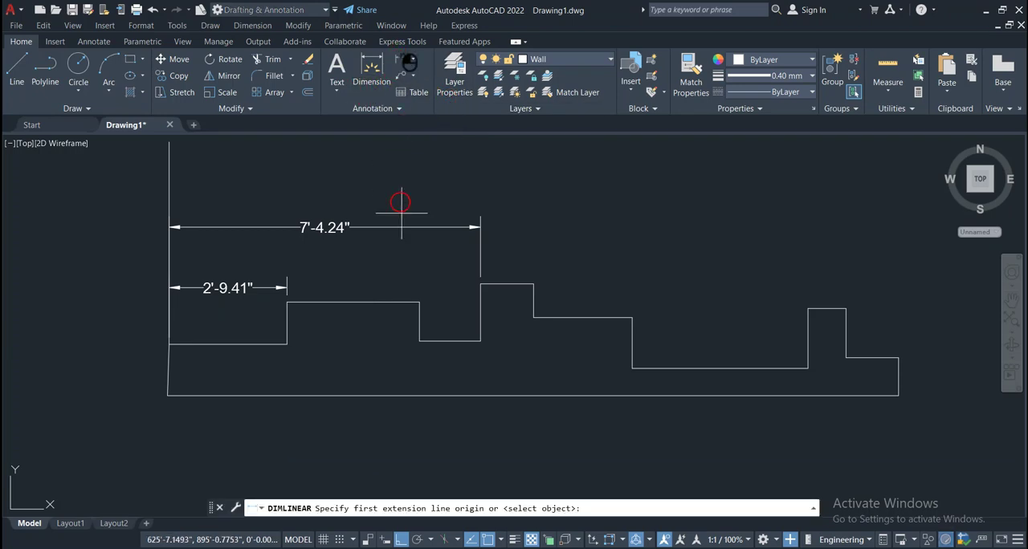
pyautogui.click(417, 301)
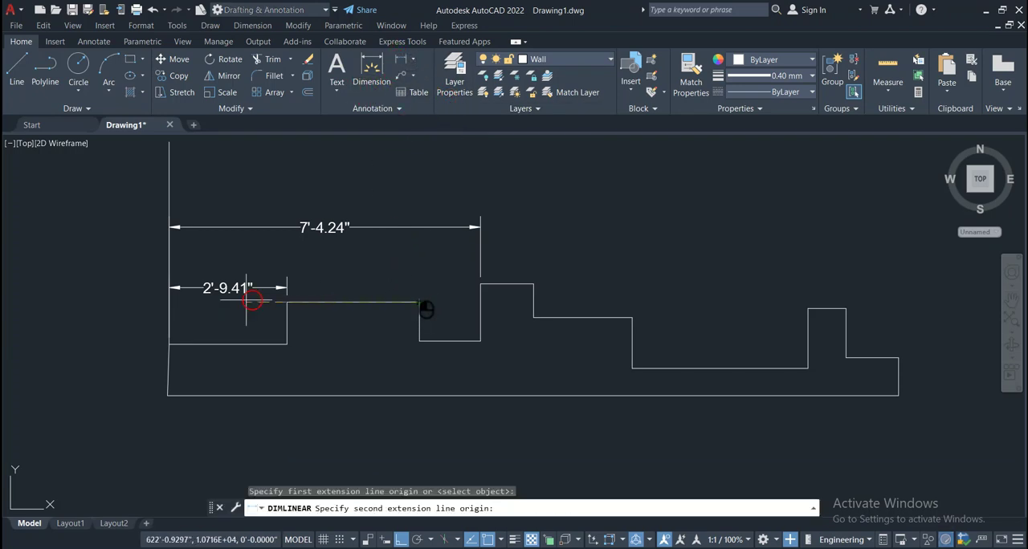
pyautogui.click(169, 343)
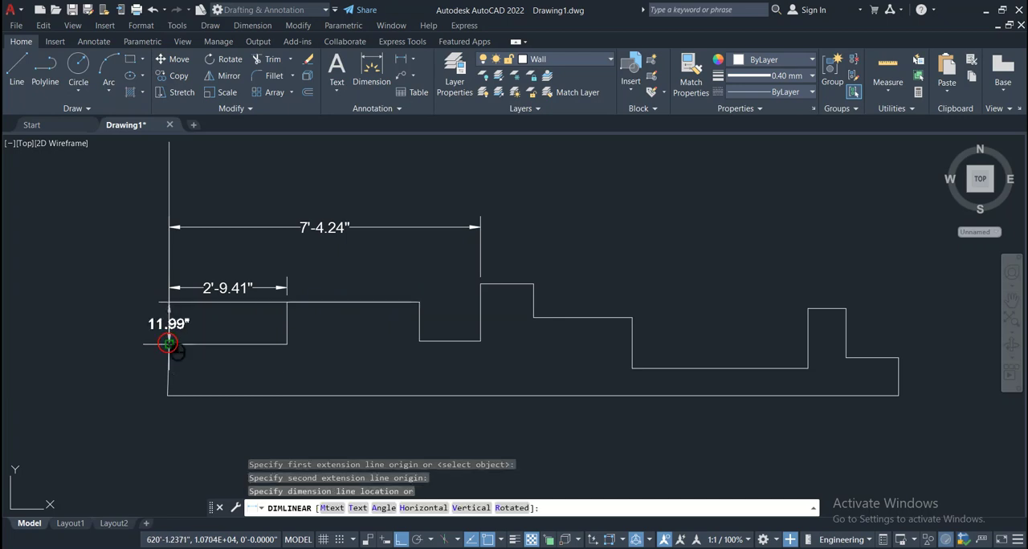
pyautogui.click(180, 262)
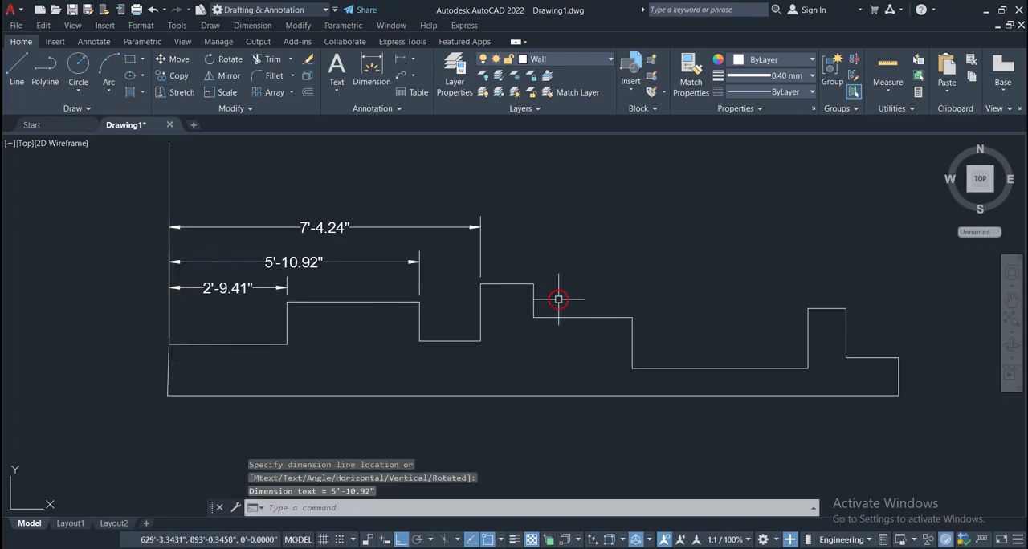
# Add a horizontal linear dimension from the second raised section's upper-right corner to the datum line, stacked just above the 7'-4.24" dimension
pyautogui.press('Return')
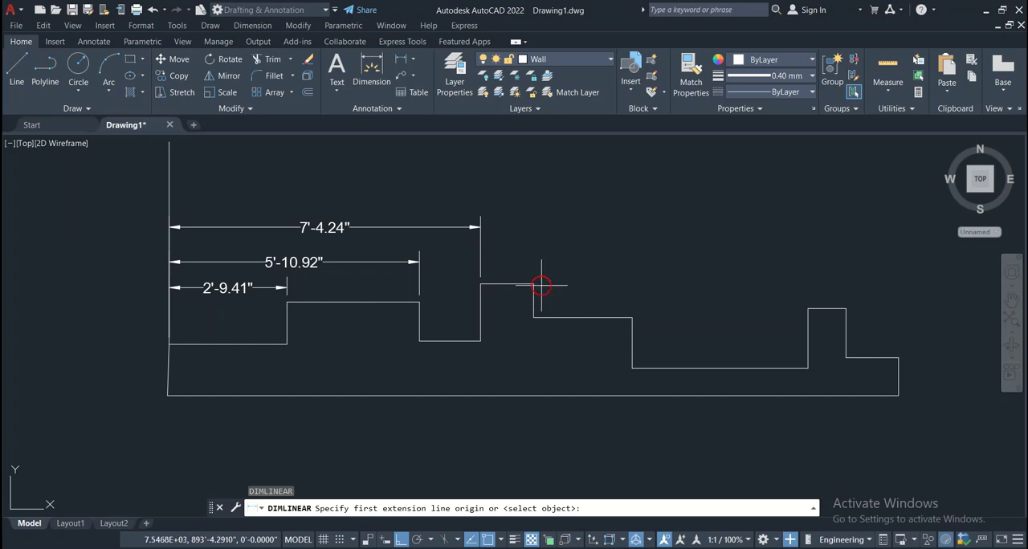
pyautogui.click(534, 285)
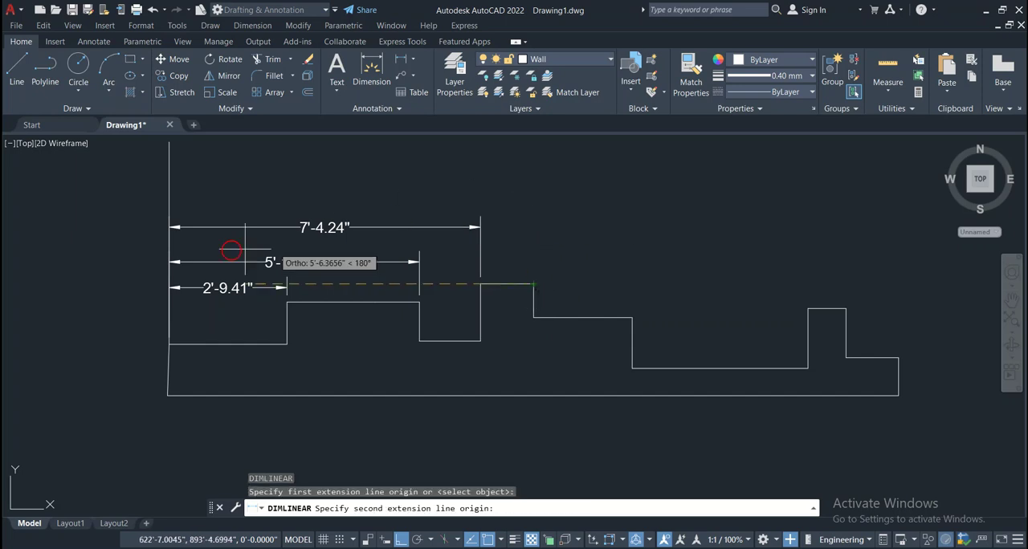
pyautogui.click(169, 345)
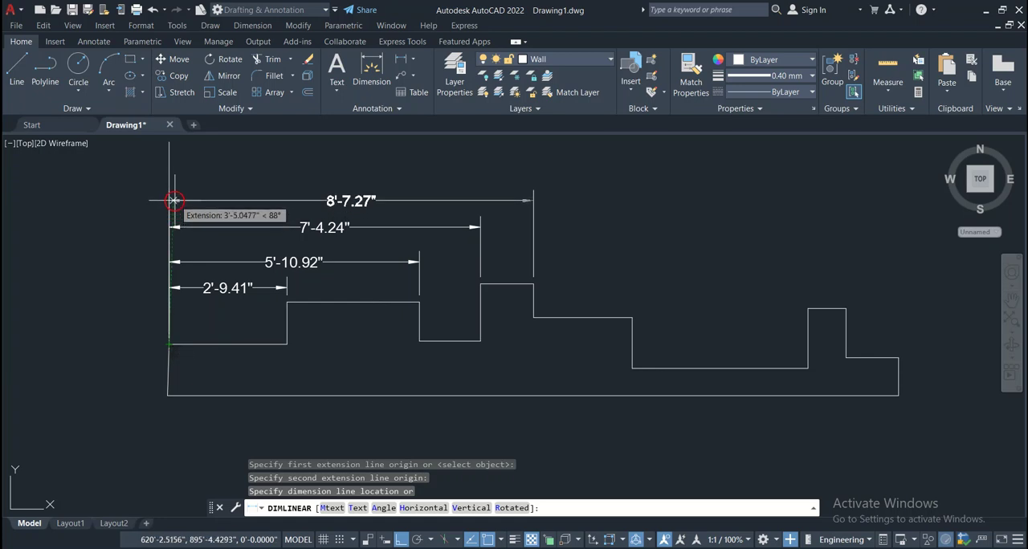
pyautogui.click(173, 209)
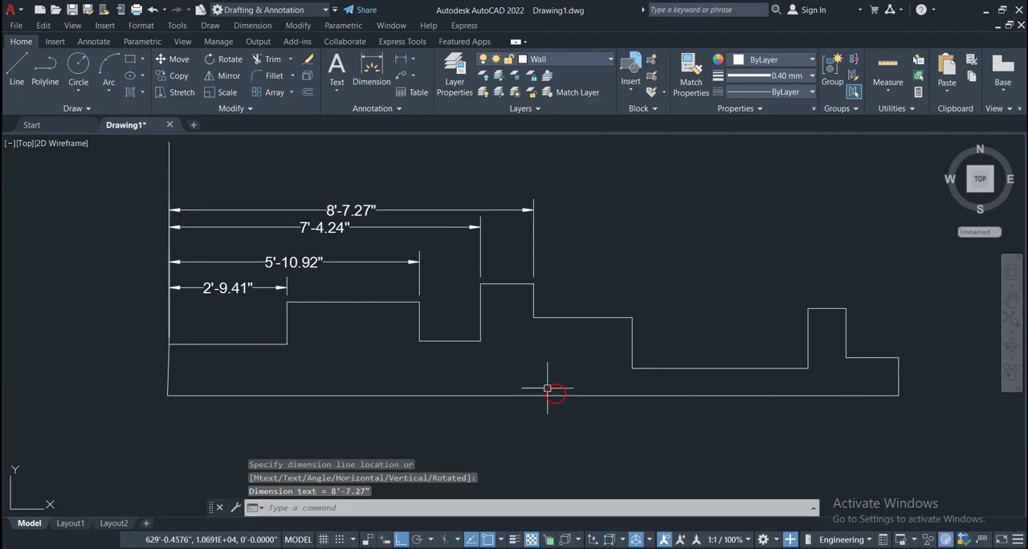
# Add a horizontal linear dimension from the outer corner of the step right of the second raised section to the datum line, topmost in the stack
pyautogui.press('Return')
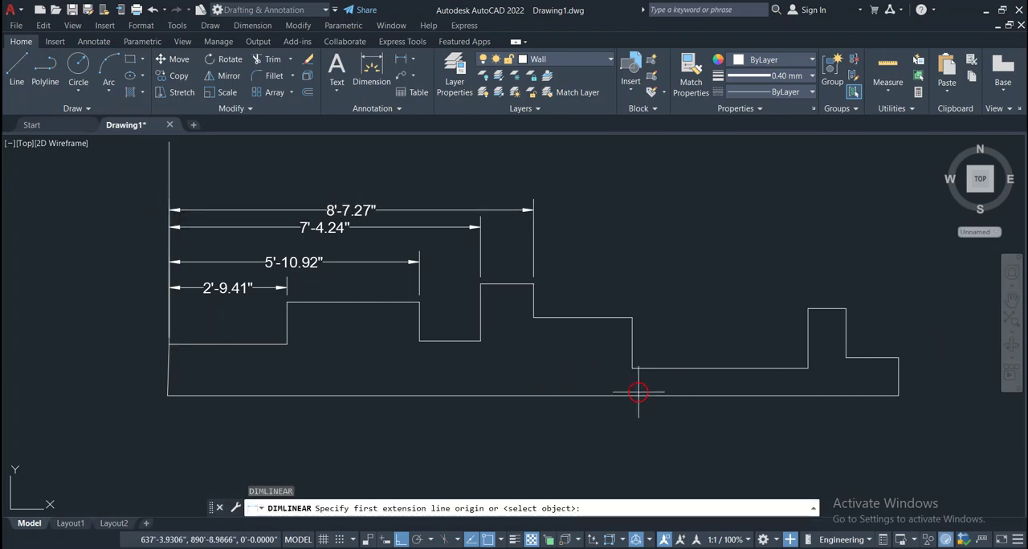
pyautogui.click(631, 318)
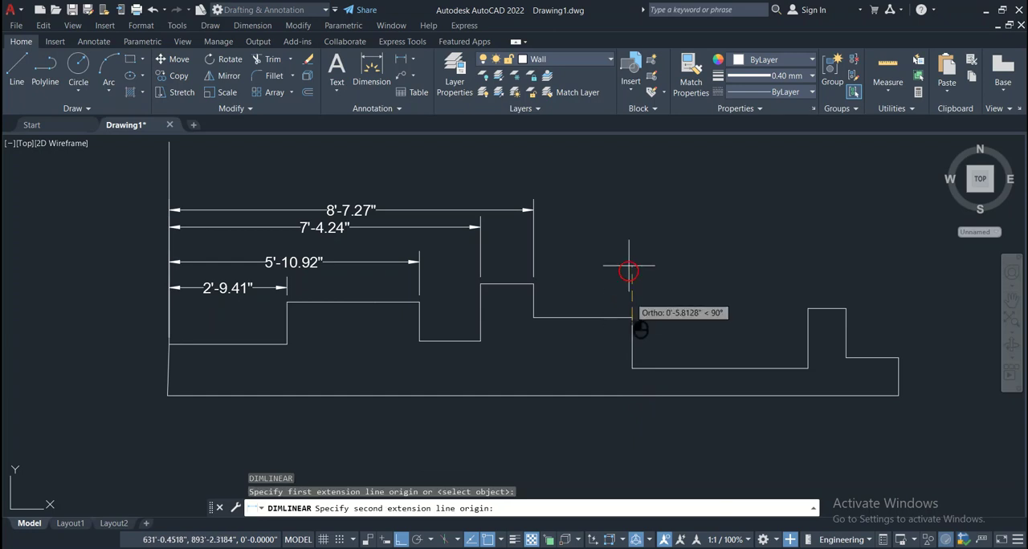
pyautogui.click(167, 345)
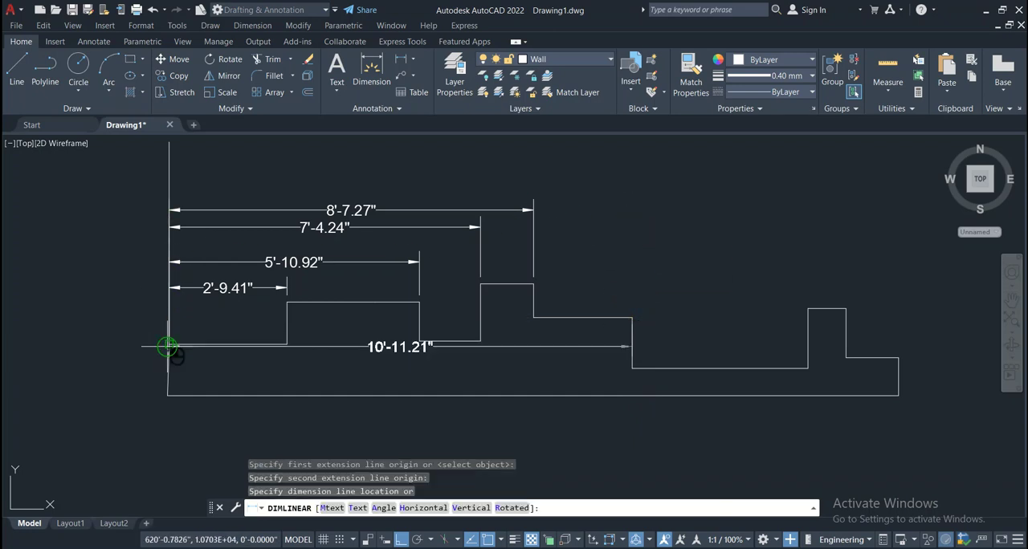
pyautogui.click(168, 187)
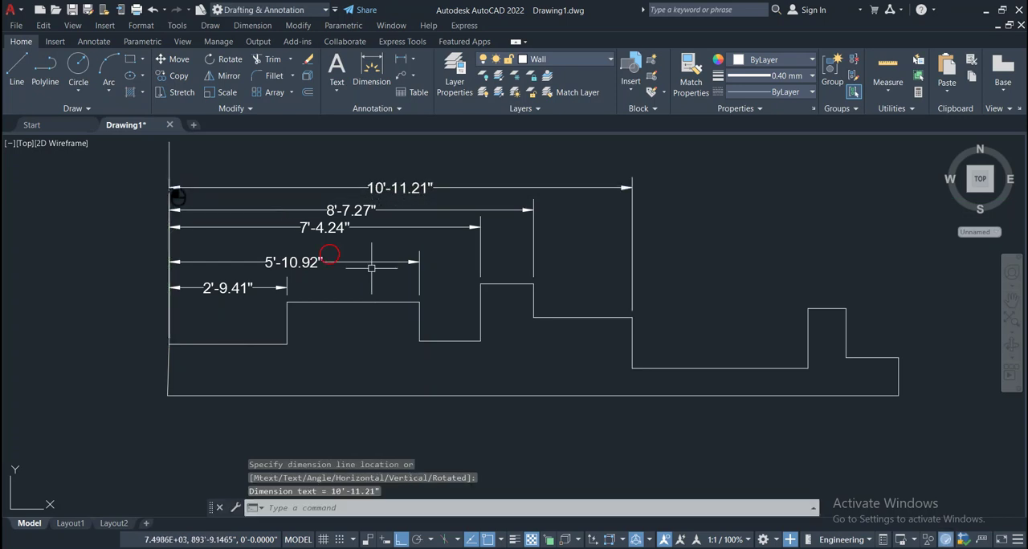
# Add a horizontal linear dimension from the upper-left corner of the last raised section to the datum line, above the 10'-11.21" dimension
pyautogui.moveTo(757, 358)
pyautogui.mouseDown(button='middle')
pyautogui.moveTo(614, 371)
pyautogui.moveTo(632, 378)
pyautogui.mouseUp(button='middle')
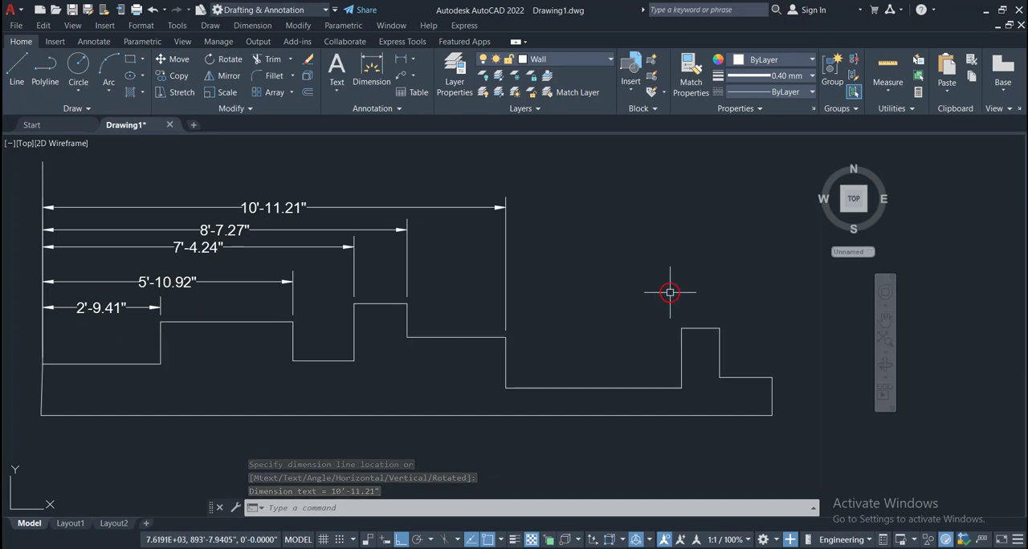
pyautogui.press('Return')
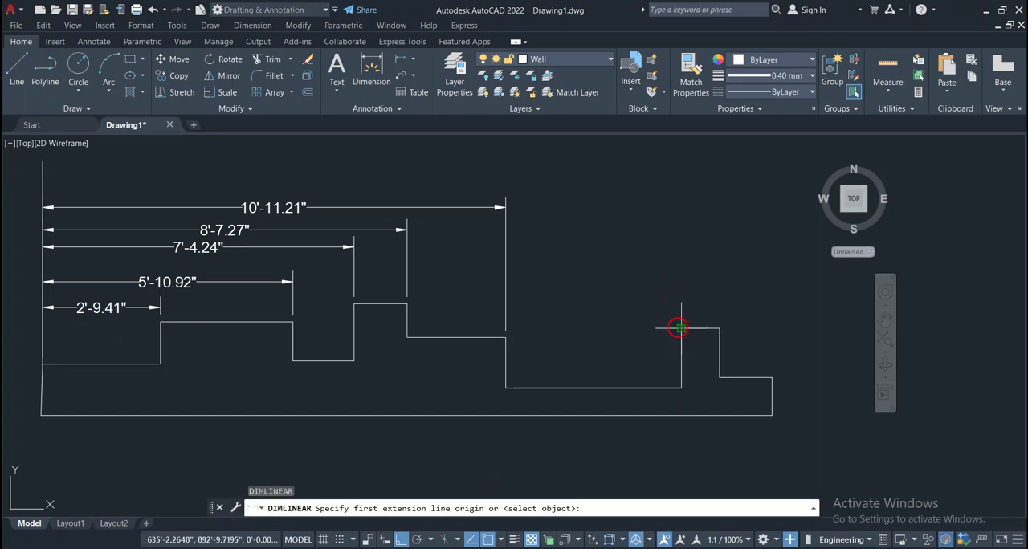
pyautogui.click(679, 328)
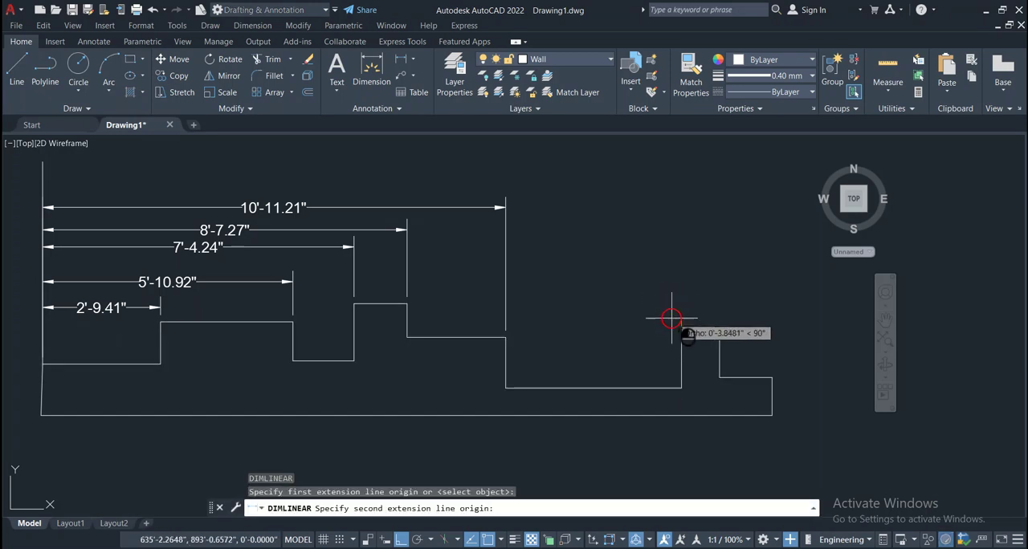
pyautogui.click(42, 363)
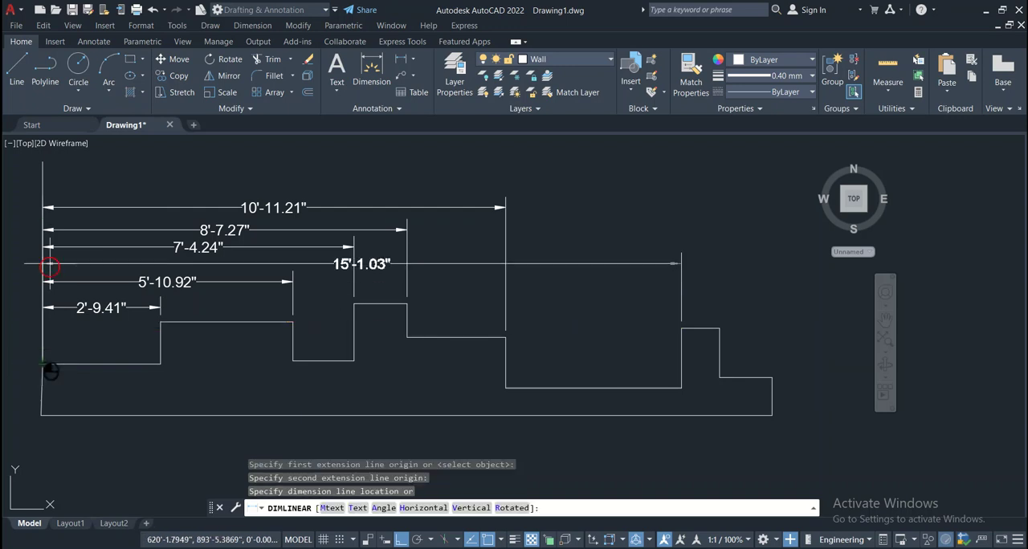
pyautogui.click(43, 189)
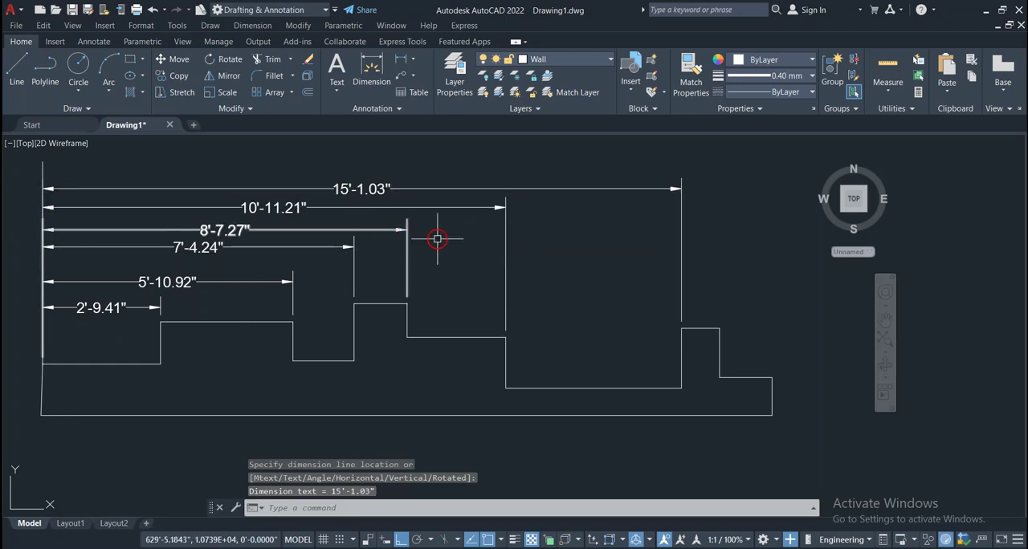
# Add a horizontal linear dimension from the upper-right corner of the last raised section to the datum line, above the 15'-1.03" dimension
pyautogui.press('space')
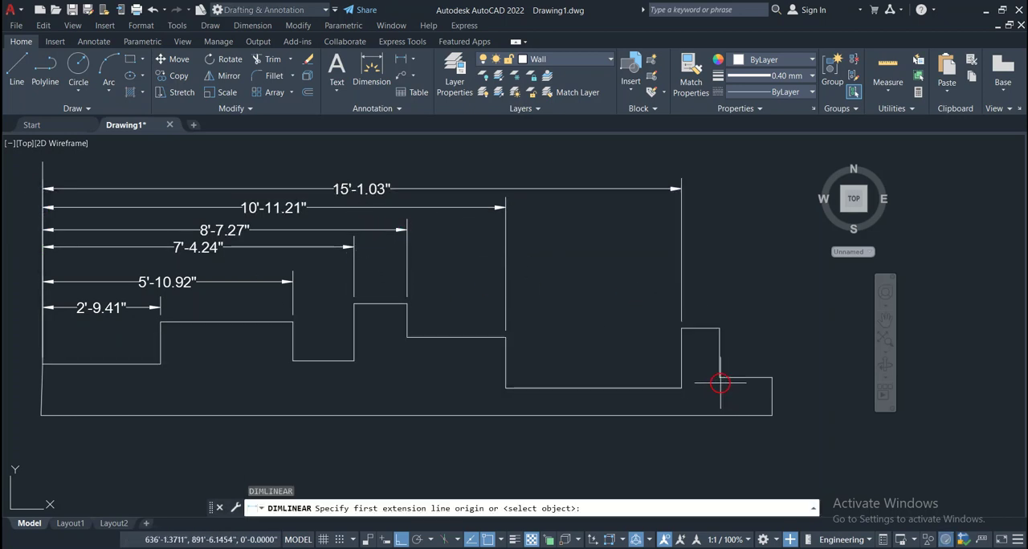
pyautogui.click(719, 327)
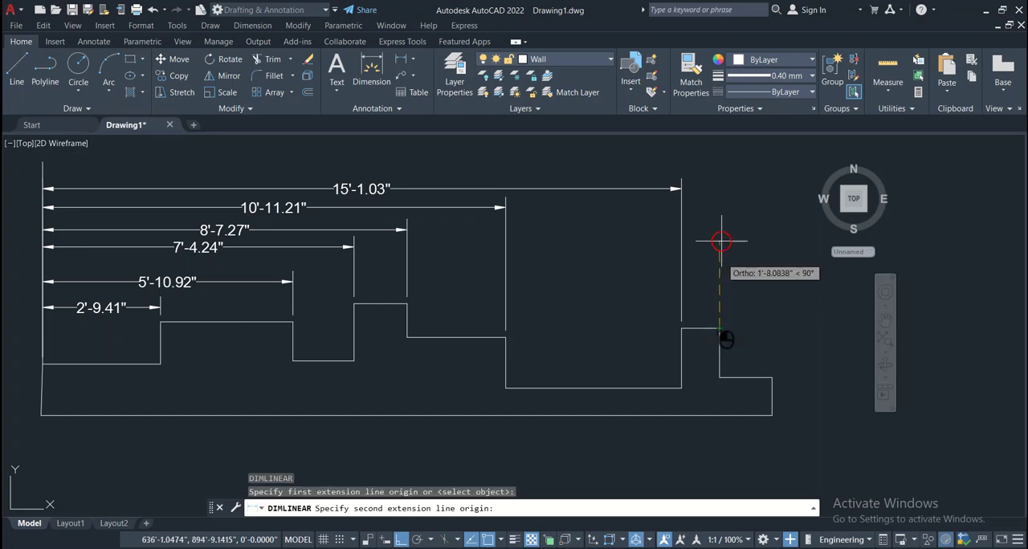
pyautogui.click(43, 365)
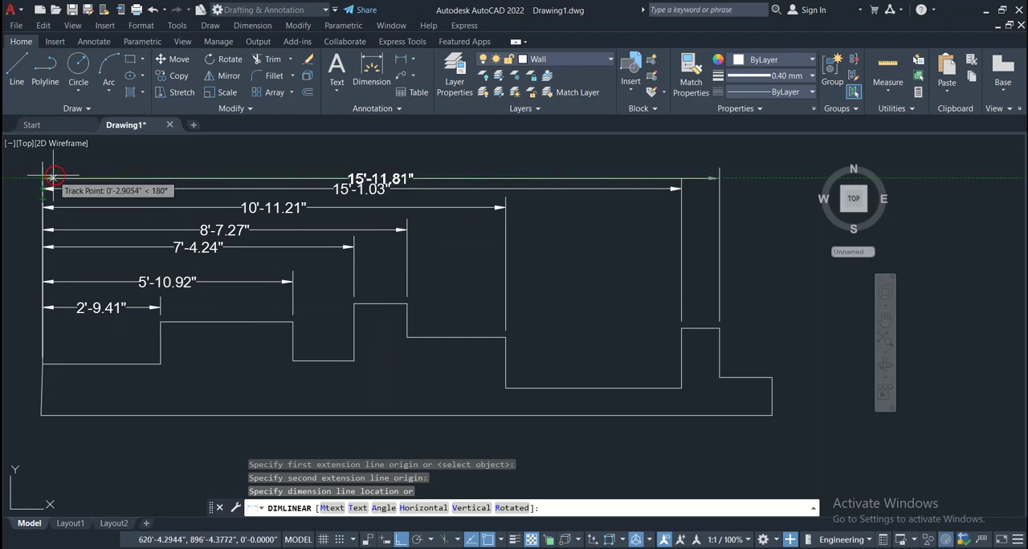
pyautogui.click(84, 169)
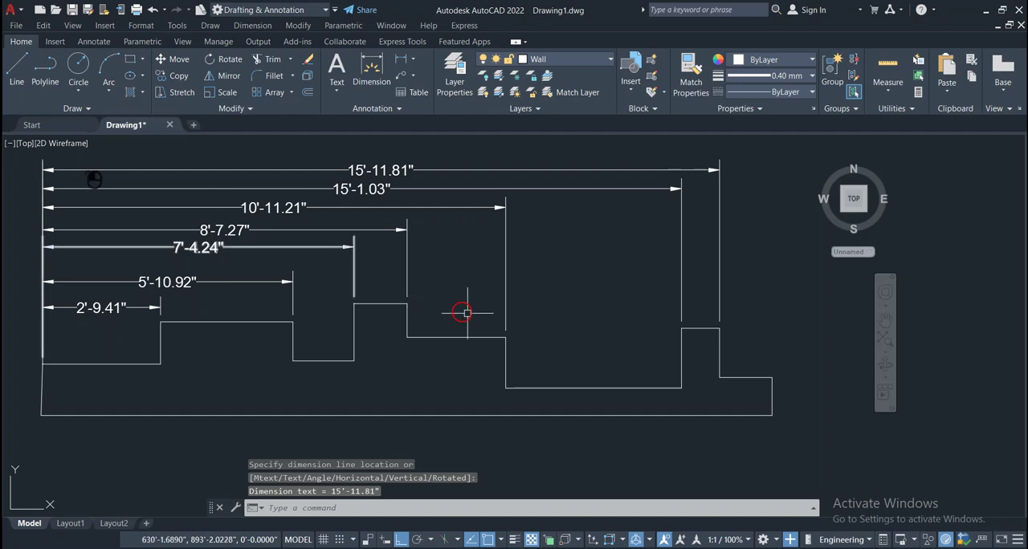
# Add a horizontal linear dimension from the outline's far upper-right end corner to the datum line, above the 15'-11.81" dimension
pyautogui.moveTo(509, 324); pyautogui.dragTo(523, 372, button='middle')
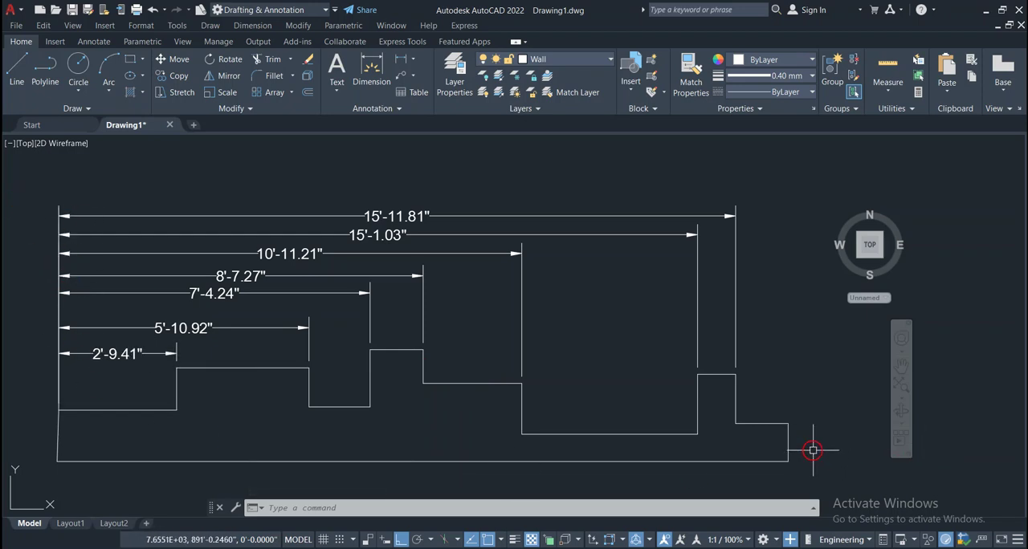
pyautogui.press('Return')
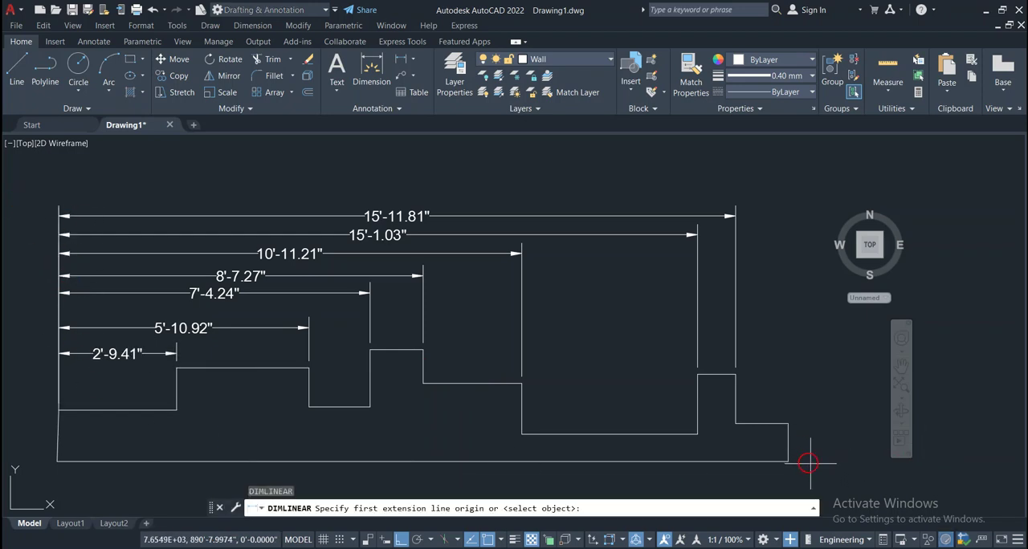
pyautogui.click(789, 424)
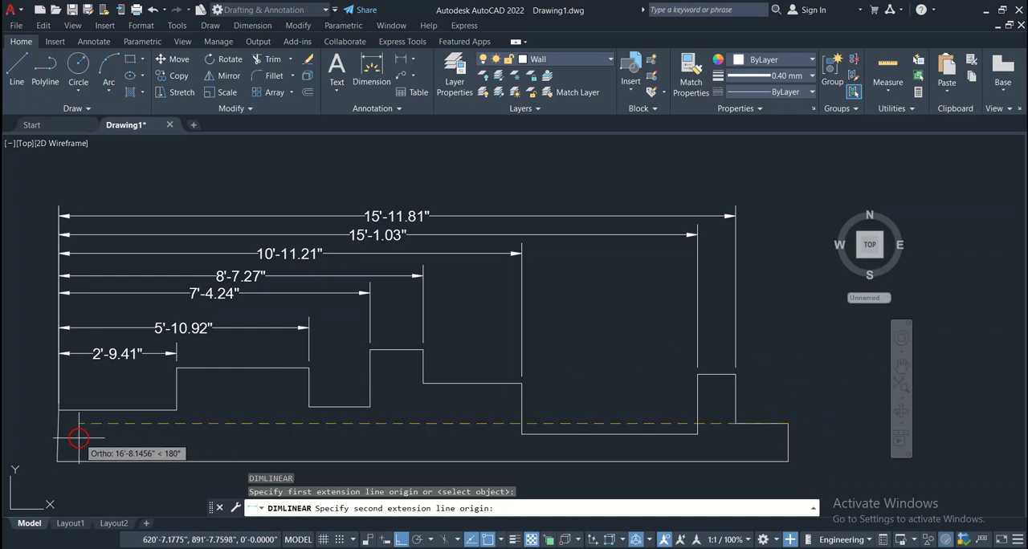
pyautogui.click(59, 409)
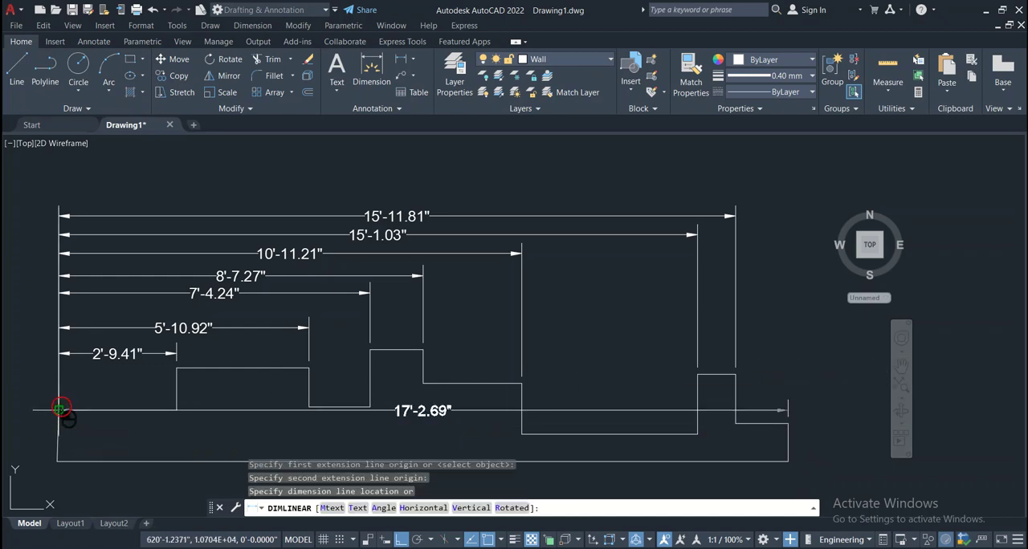
pyautogui.click(58, 180)
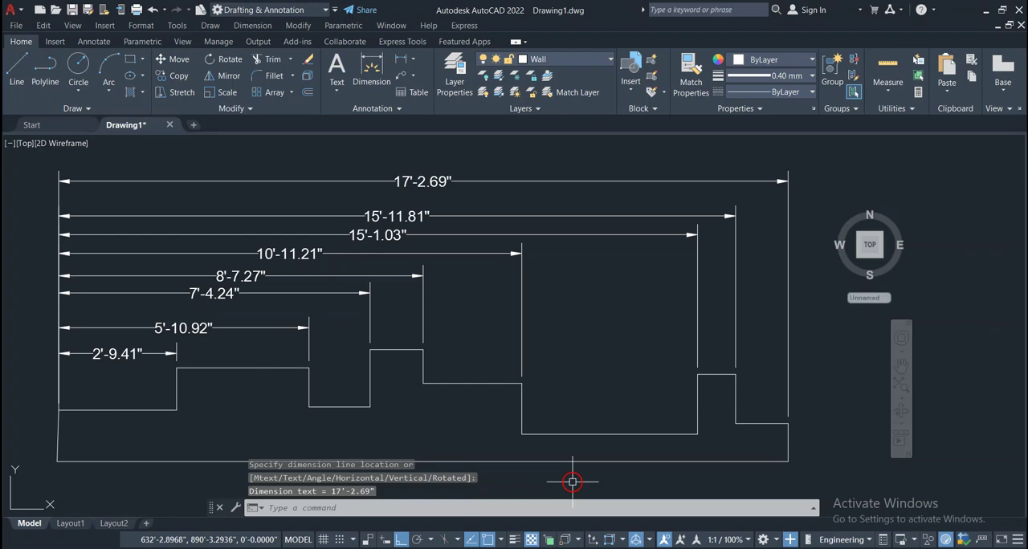
# Set the lineweight of the whole stepped outline, including its closing side and base lines, to 0.70 mm
pyautogui.moveTo(282, 401); pyautogui.dragTo(326, 377, button='middle')
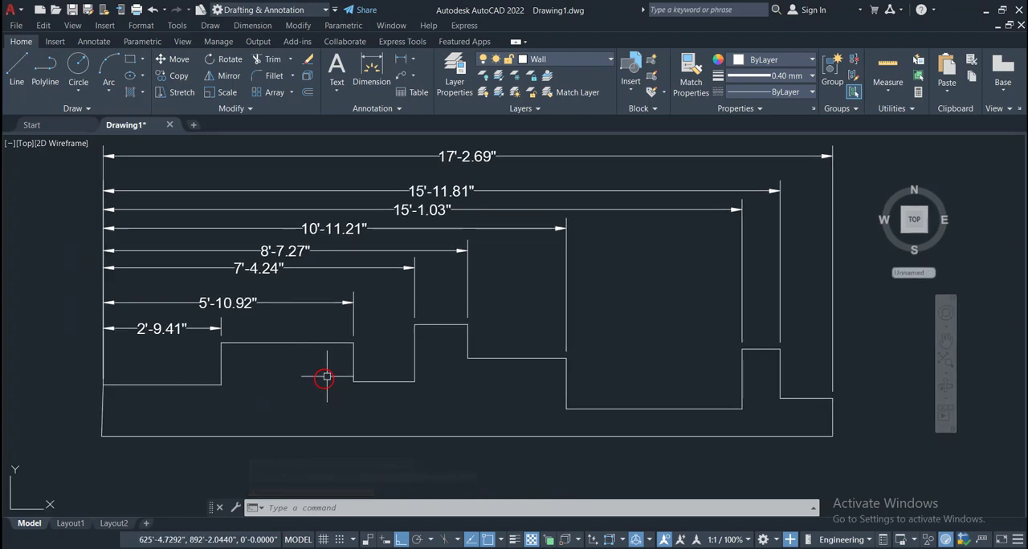
pyautogui.click(684, 409)
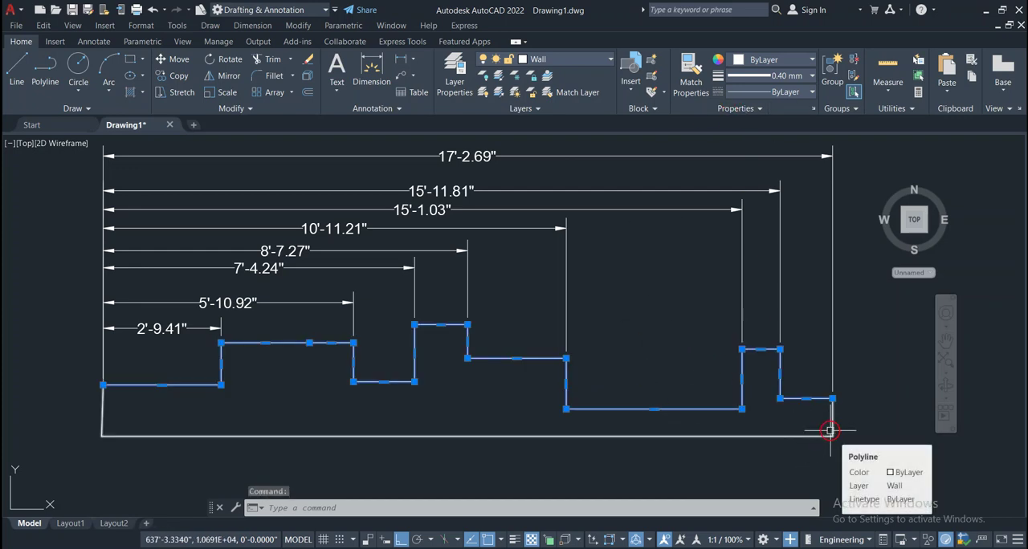
pyautogui.click(861, 399)
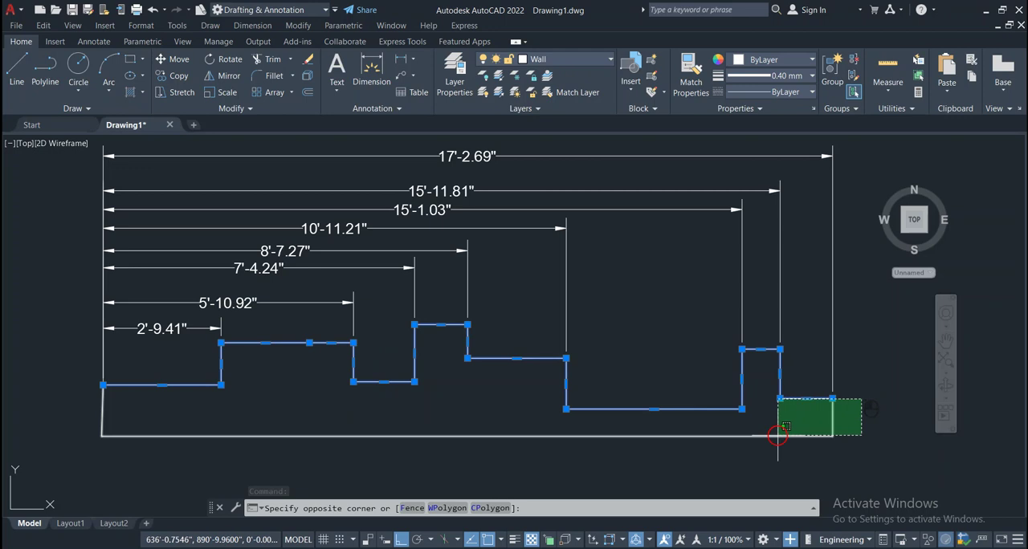
pyautogui.click(659, 453)
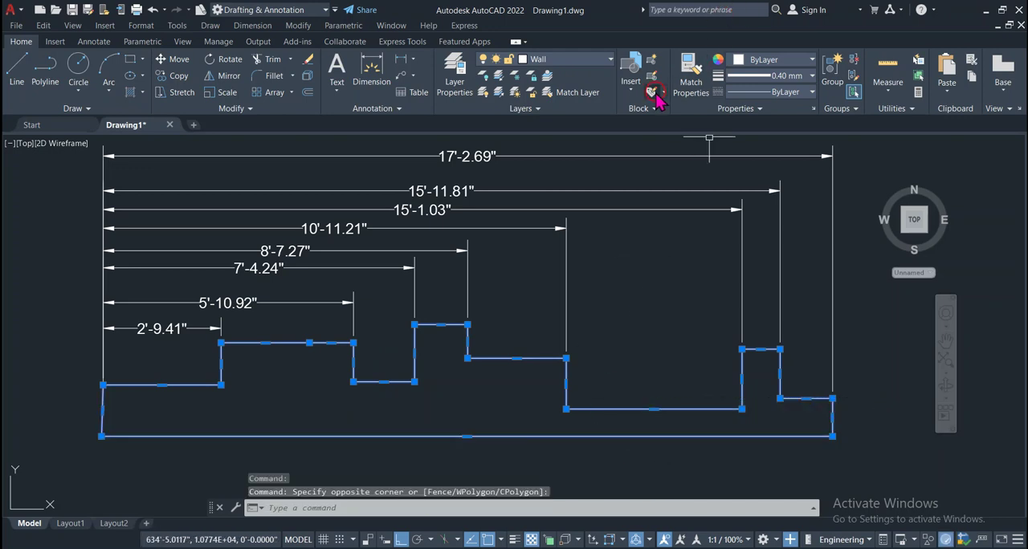
pyautogui.click(813, 77)
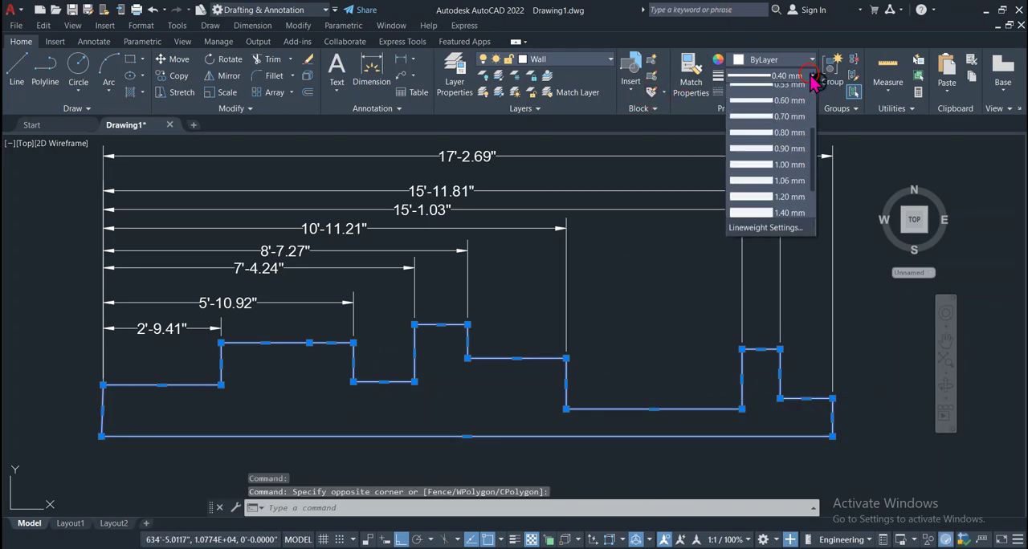
pyautogui.click(771, 156)
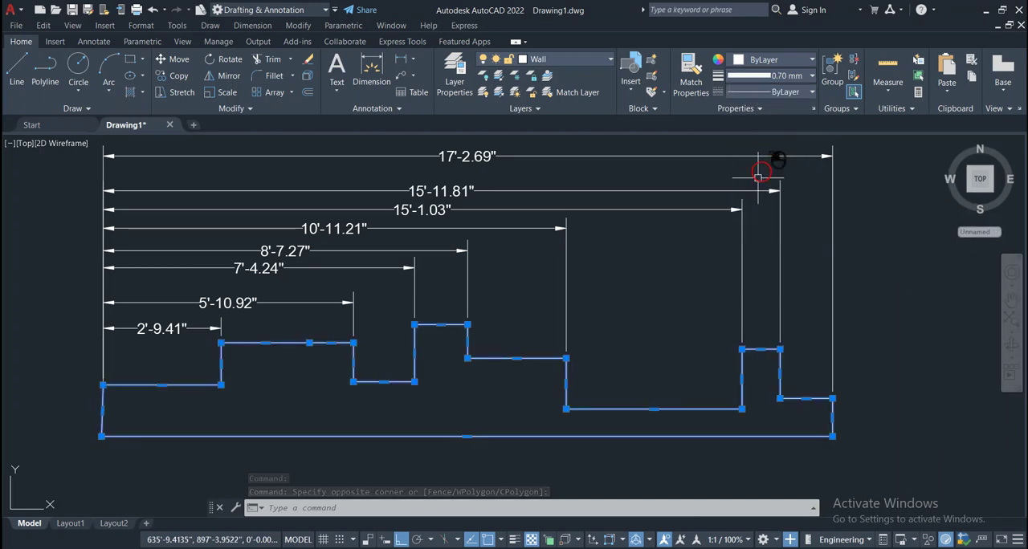
# Turn lineweight display on to examine the line thicknesses, and turn it off again
pyautogui.click(514, 539)
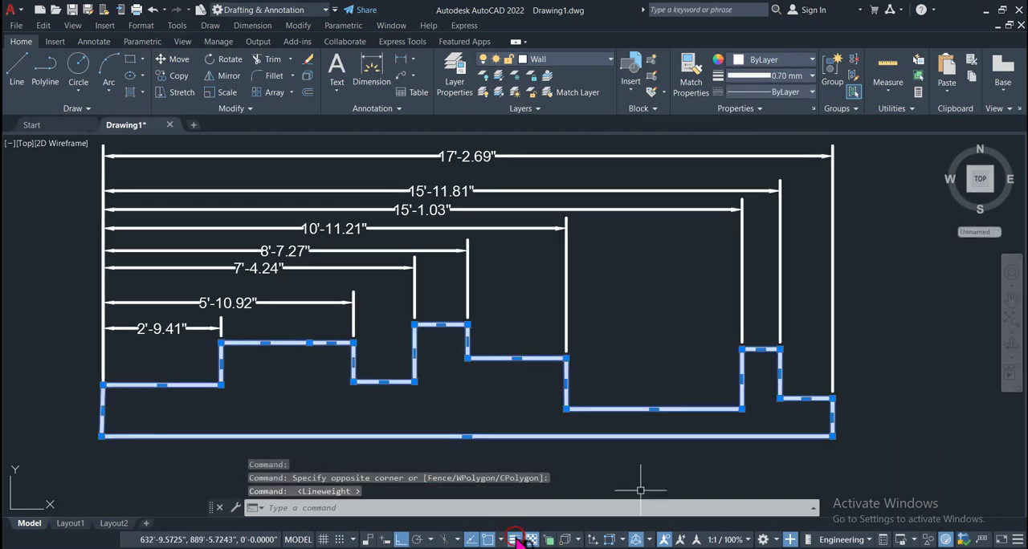
pyautogui.click(514, 540)
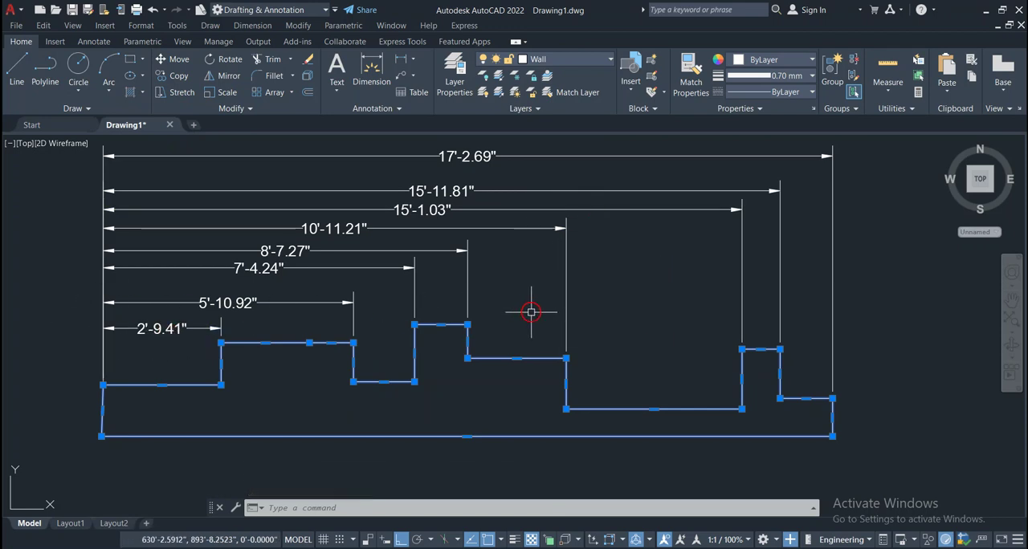
pyautogui.press('Escape')
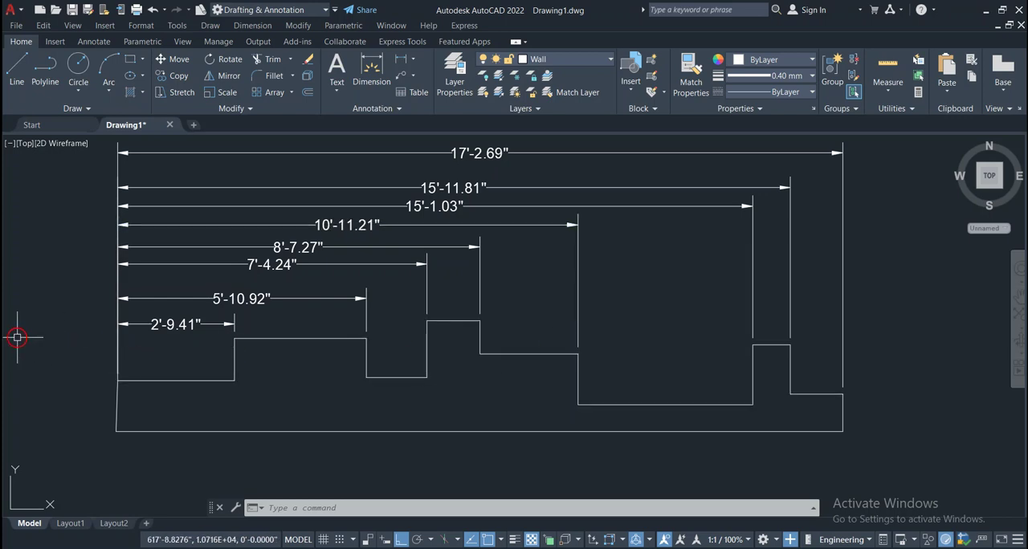
pyautogui.click(580, 277)
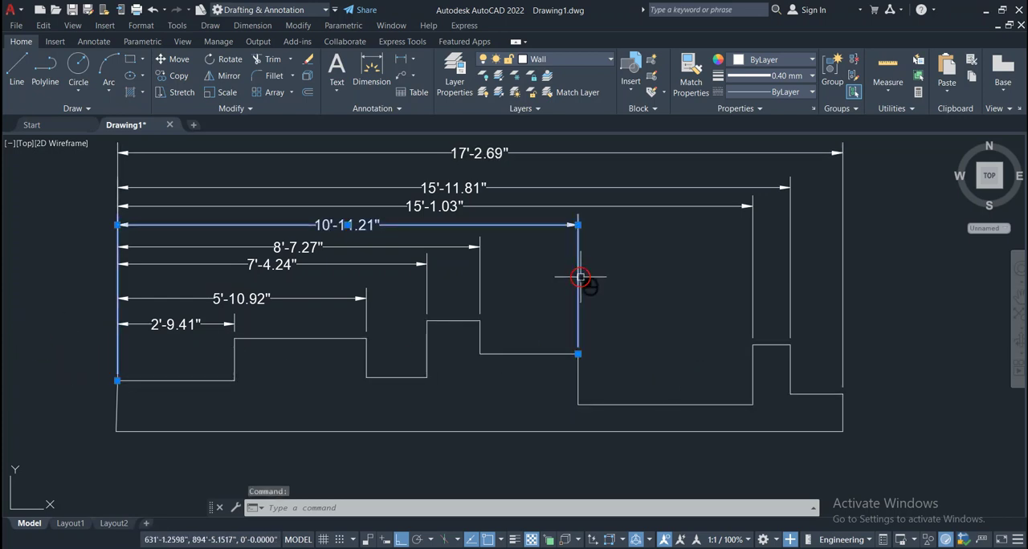
pyautogui.press('Escape')
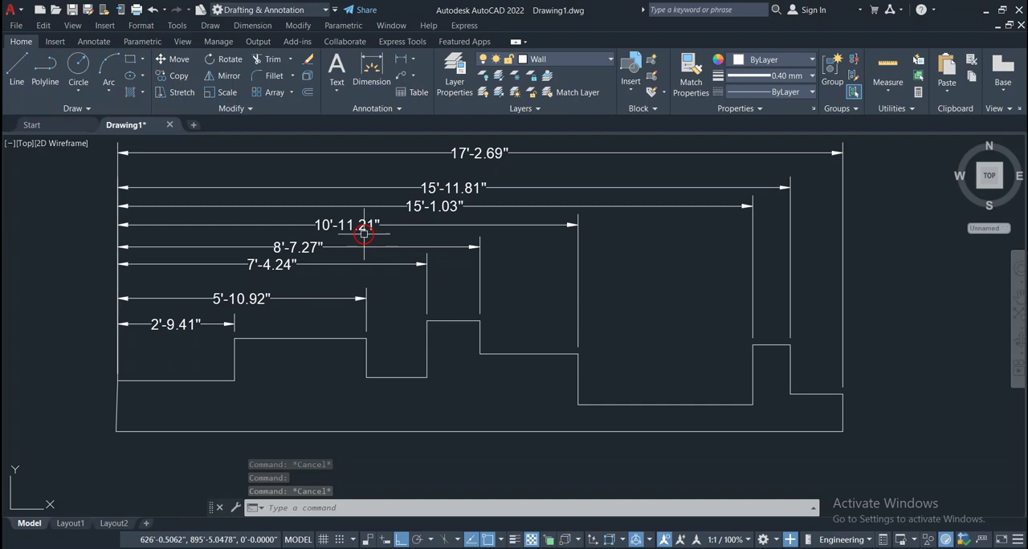
pyautogui.moveTo(338, 307); pyautogui.dragTo(338, 314, button='middle')
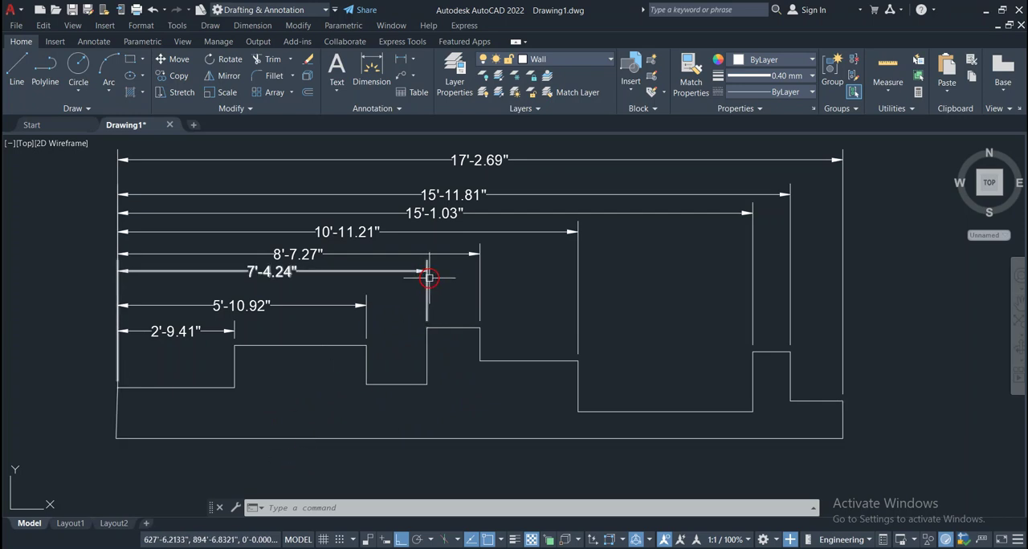
pyautogui.moveTo(101, 227); pyautogui.dragTo(101, 233, button='middle')
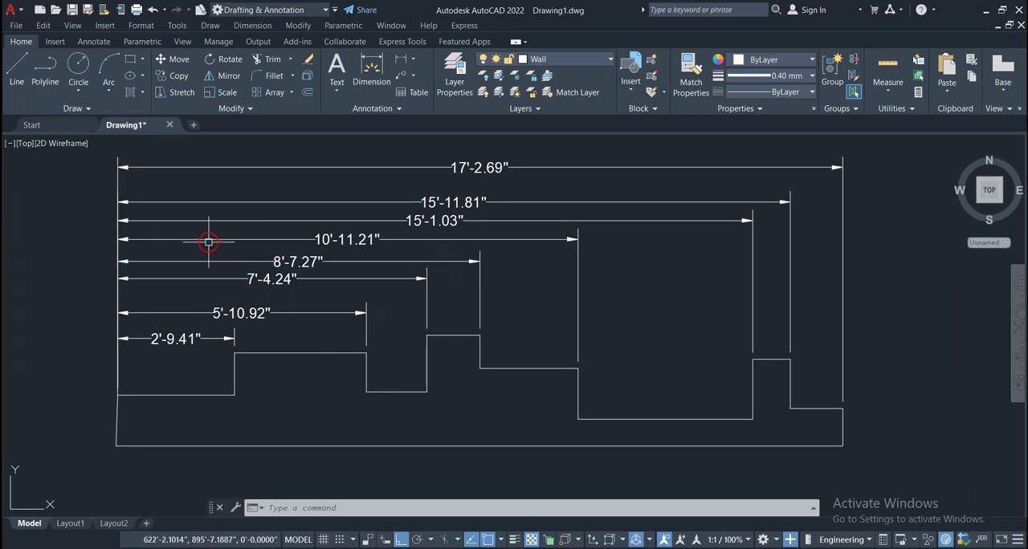